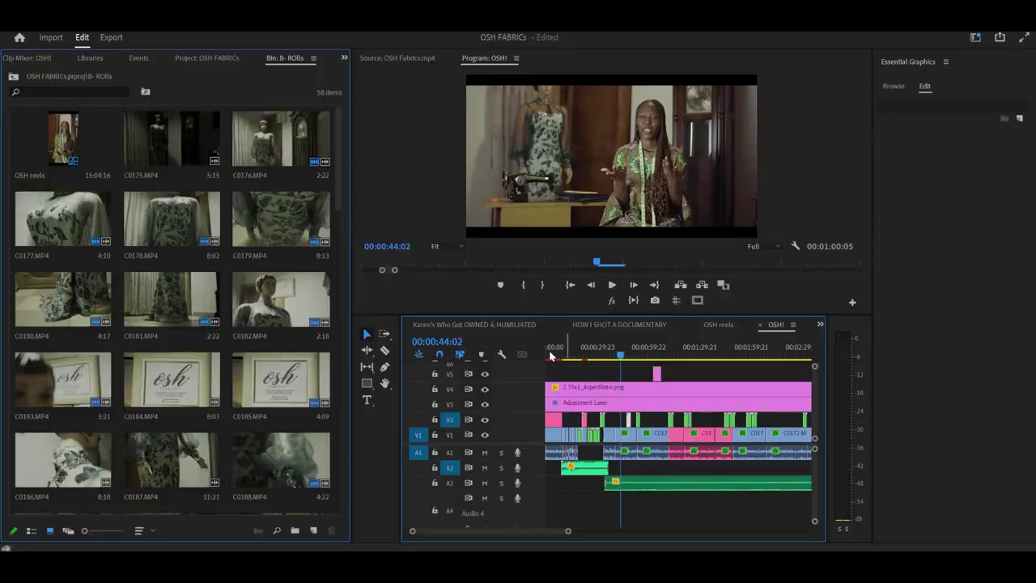
Scrub through the interview and watch the SME HUB end card animate out.
{"action": "left_click", "coordinate": [621, 356]}
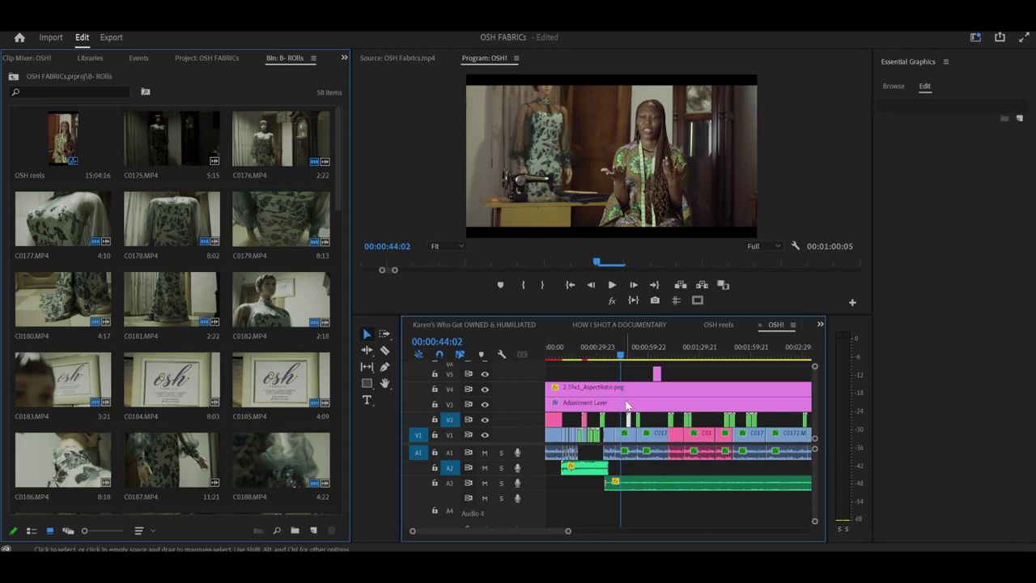
{"action": "left_click_drag", "start_coordinate": [622, 356], "coordinate": [623, 351]}
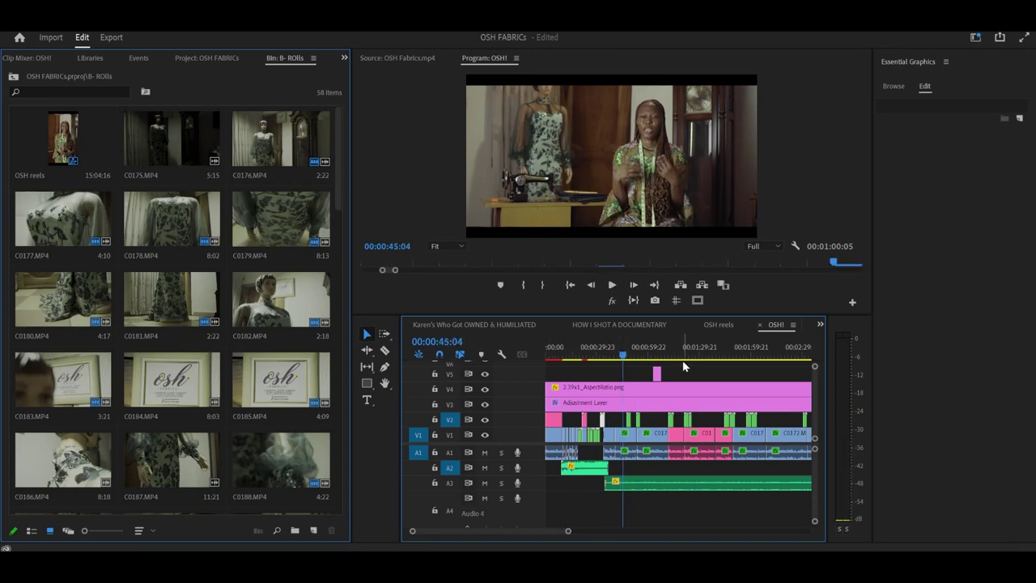
{"action": "key", "text": "minus"}
{"action": "key", "text": "minus"}
{"action": "key", "text": "minus"}
{"action": "key", "text": "minus"}
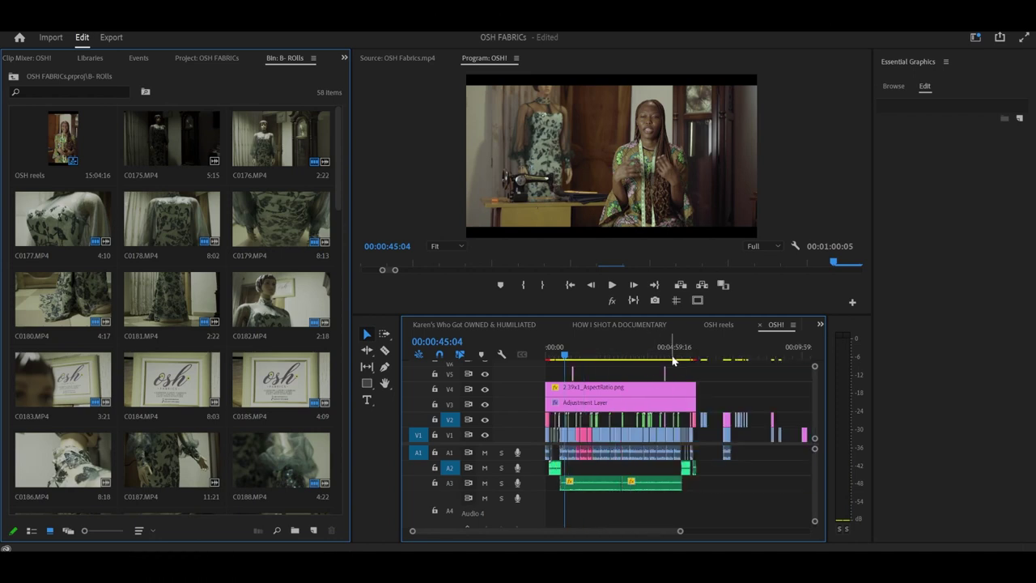
{"action": "left_click", "coordinate": [622, 350]}
{"action": "key", "text": "equal"}
{"action": "key", "text": "equal"}
{"action": "key", "text": "equal"}
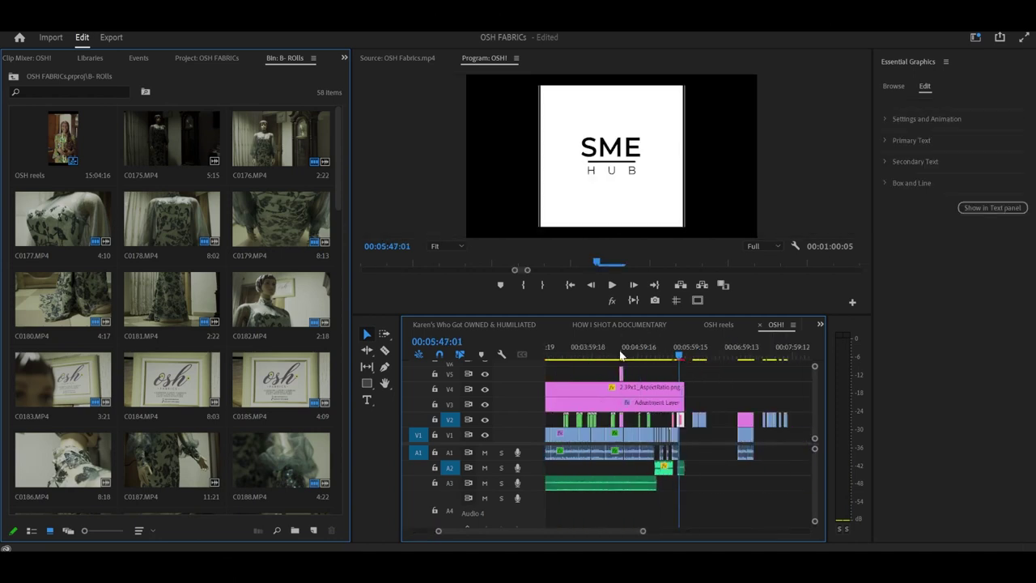
{"action": "left_click_drag", "start_coordinate": [674, 357], "coordinate": [700, 357]}
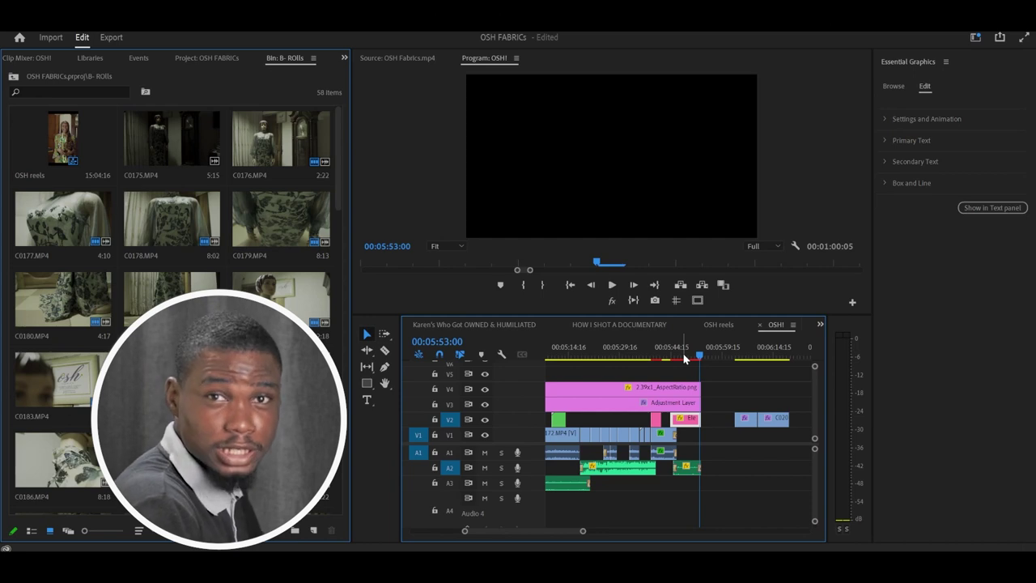
Zoom out to the whole sequence and return the playhead to the interview at 00:03:14:04.
{"action": "left_click", "coordinate": [637, 358]}
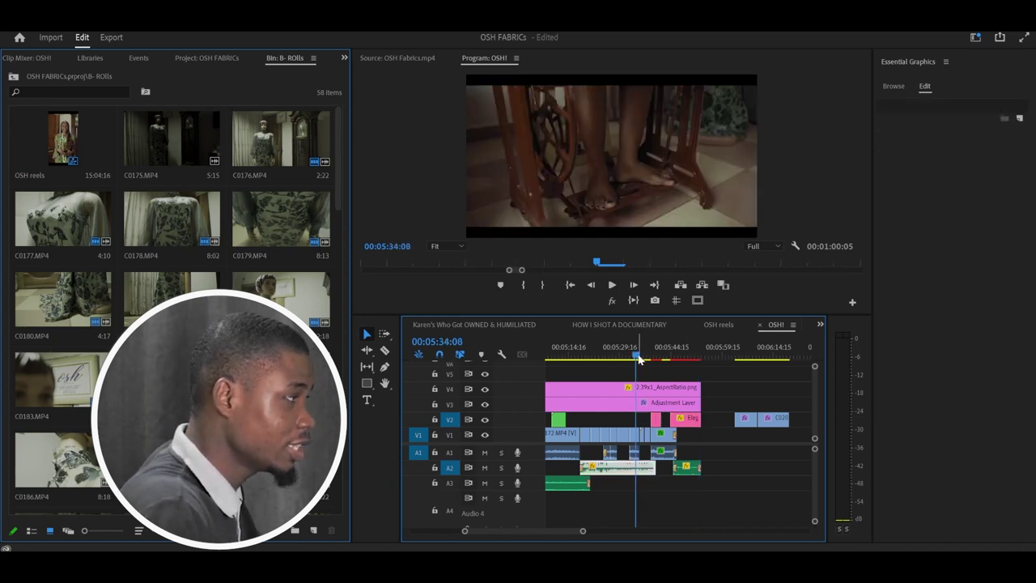
{"action": "key", "text": "minus"}
{"action": "key", "text": "minus"}
{"action": "key", "text": "minus"}
{"action": "left_click_drag", "start_coordinate": [640, 357], "coordinate": [615, 352]}
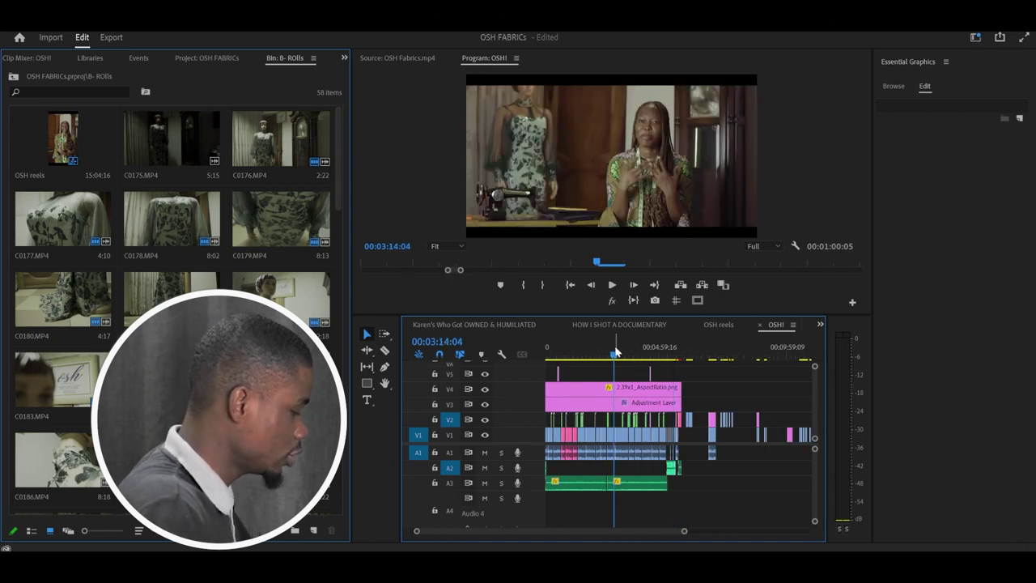
{"action": "key", "text": "XF86AudioRaiseVolume"}
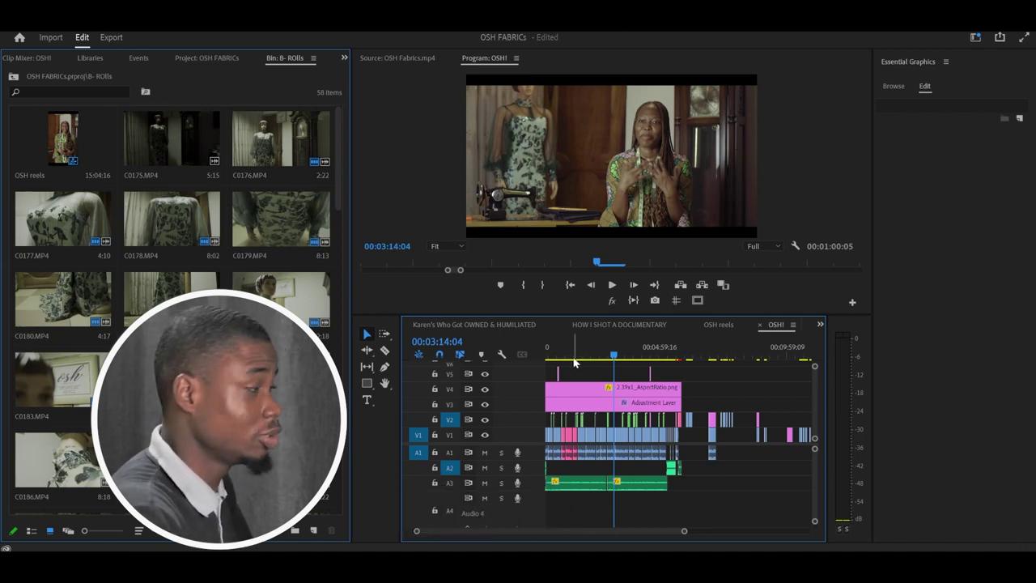
Park the playhead on the sewing-machine close-up at 00:01:12:15 and save the project.
{"action": "scroll", "coordinate": [558, 362], "scroll_direction": "up", "scroll_amount": 5}
{"action": "left_click", "coordinate": [678, 356]}
{"action": "left_click", "coordinate": [640, 357]}
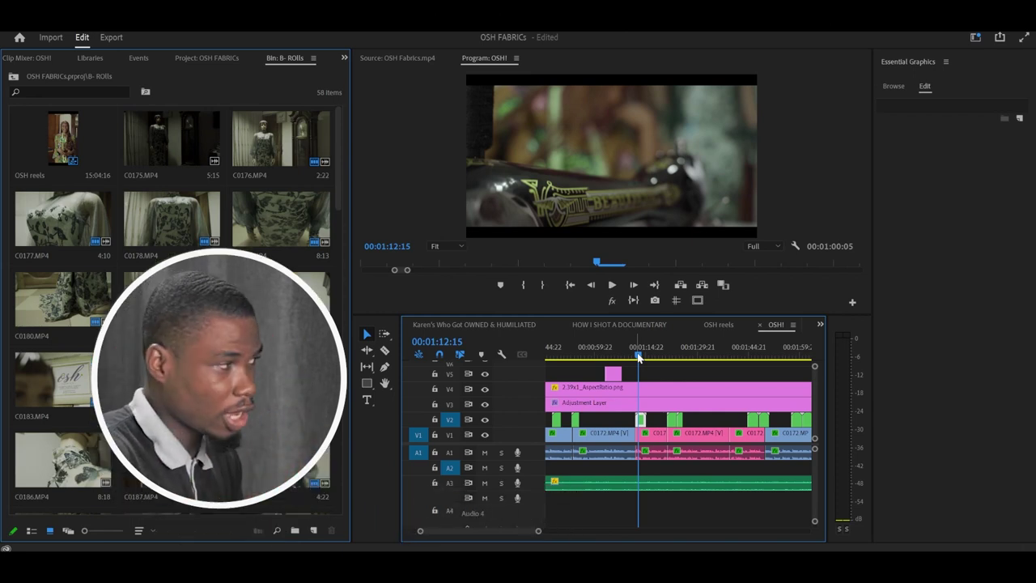
{"action": "key", "text": "ctrl+s"}
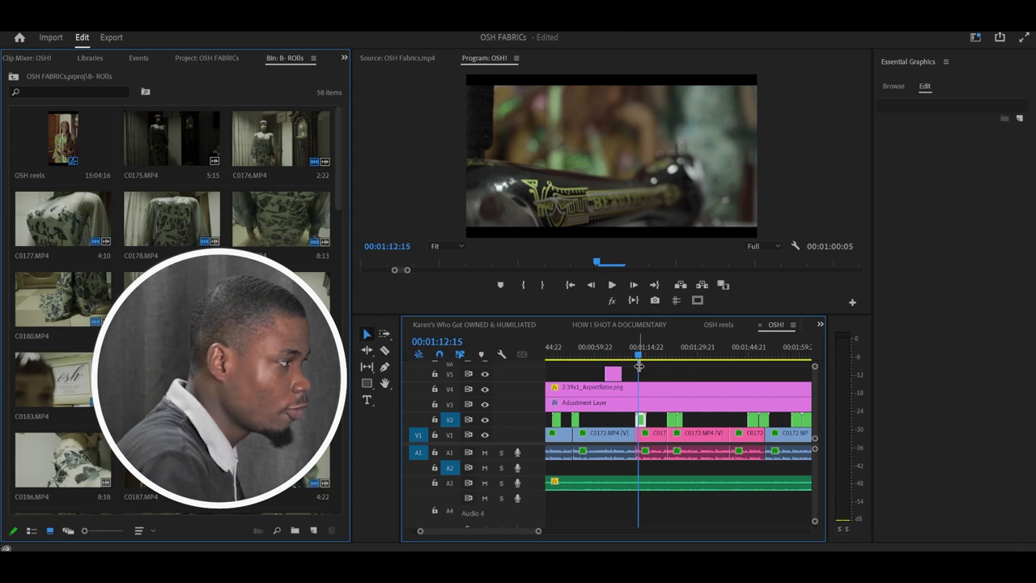
{"action": "left_click", "coordinate": [643, 356]}
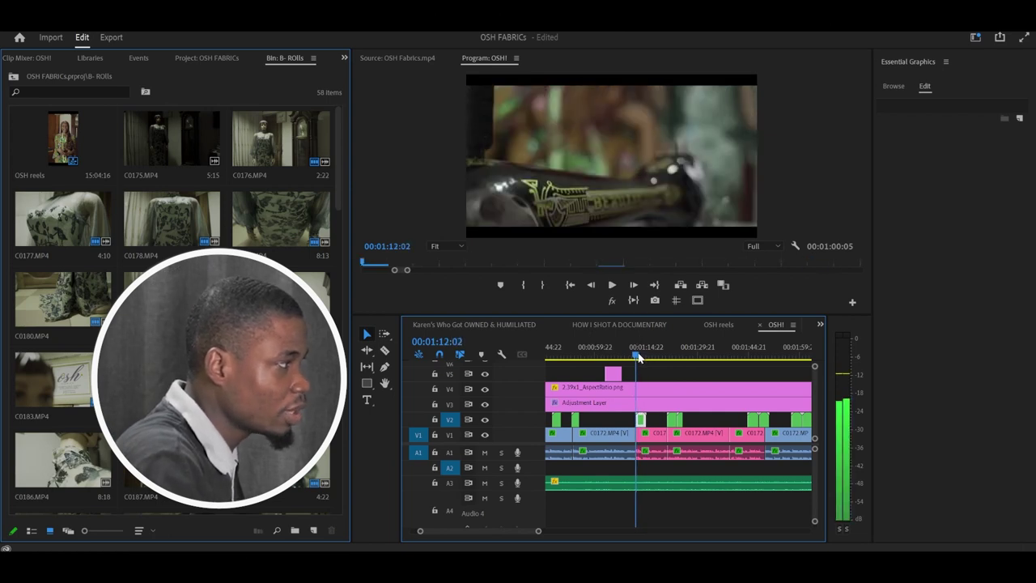
Play the interview from 00:01:10:03, then scrub ahead and play from 00:01:38:22.
{"action": "left_click_drag", "start_coordinate": [638, 357], "coordinate": [629, 356]}
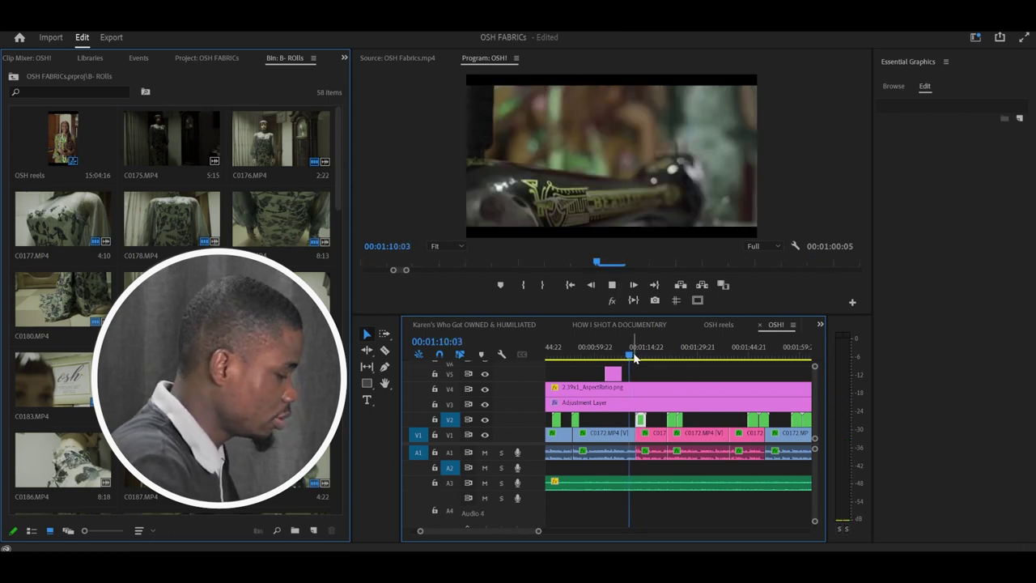
{"action": "key", "text": "XF86AudioRaiseVolume"}
{"action": "key", "text": "space"}
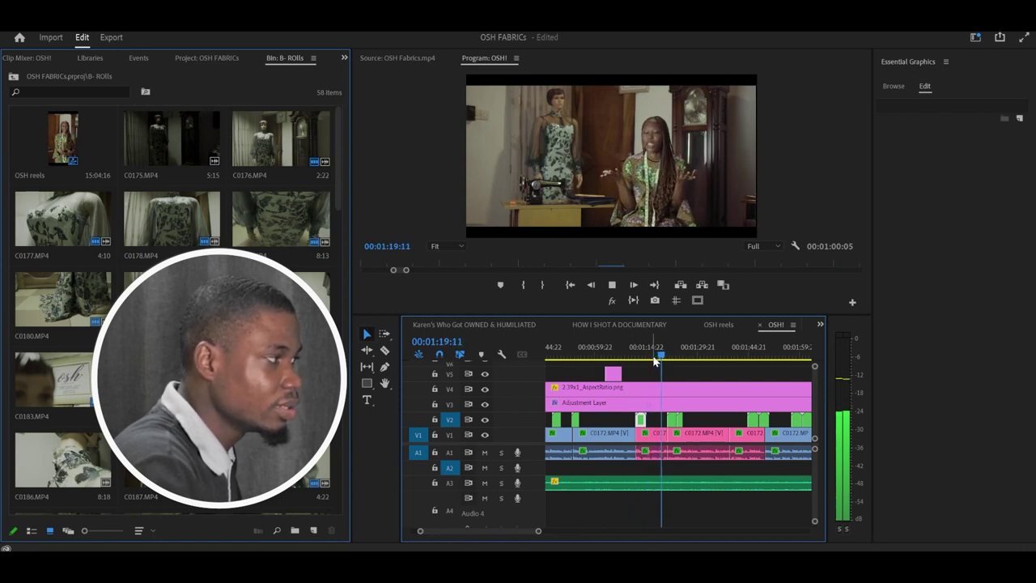
{"action": "key", "text": "space"}
{"action": "left_click_drag", "start_coordinate": [659, 357], "coordinate": [752, 369]}
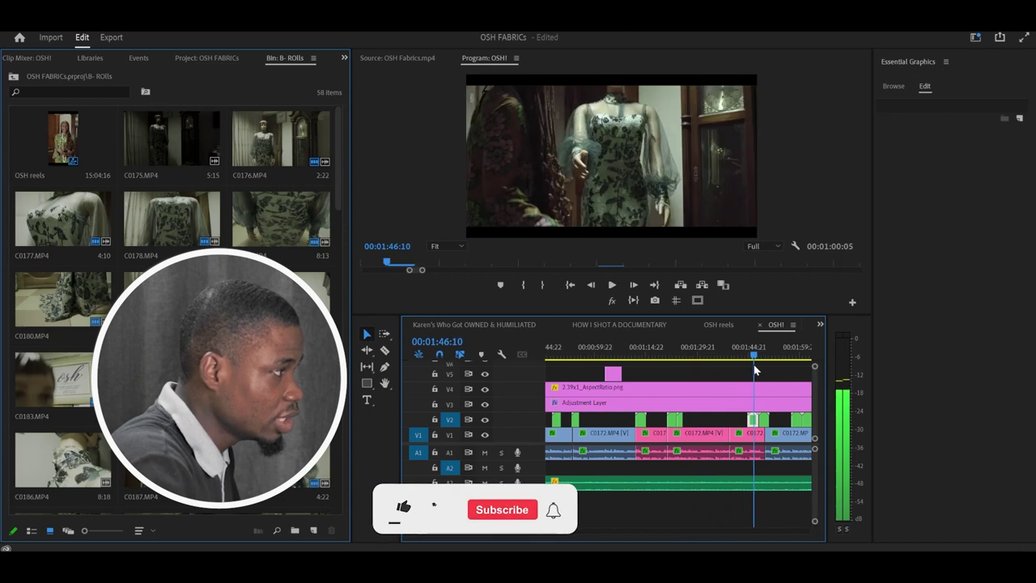
{"action": "left_click_drag", "start_coordinate": [752, 369], "coordinate": [742, 369]}
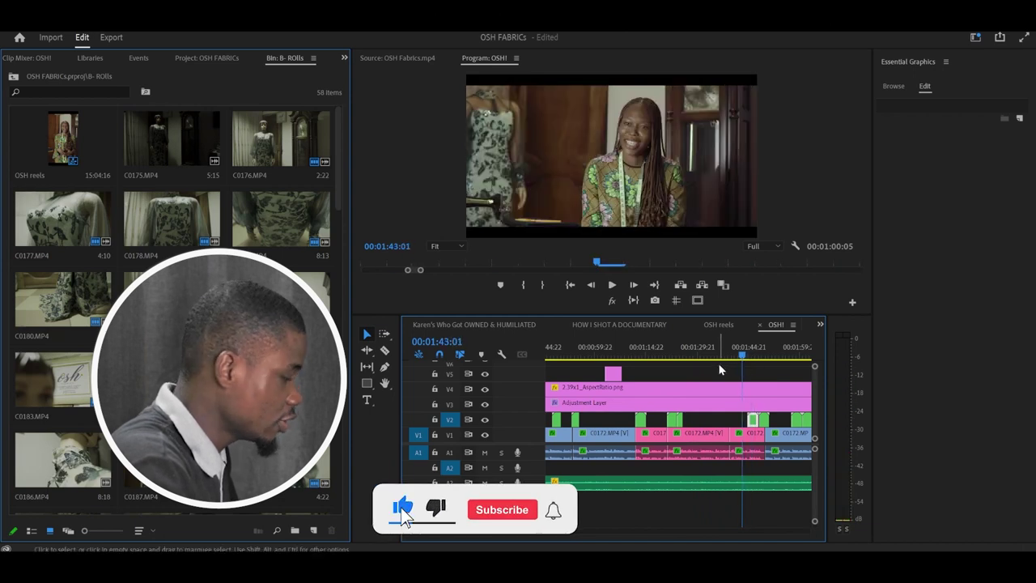
{"action": "left_click", "coordinate": [728, 363]}
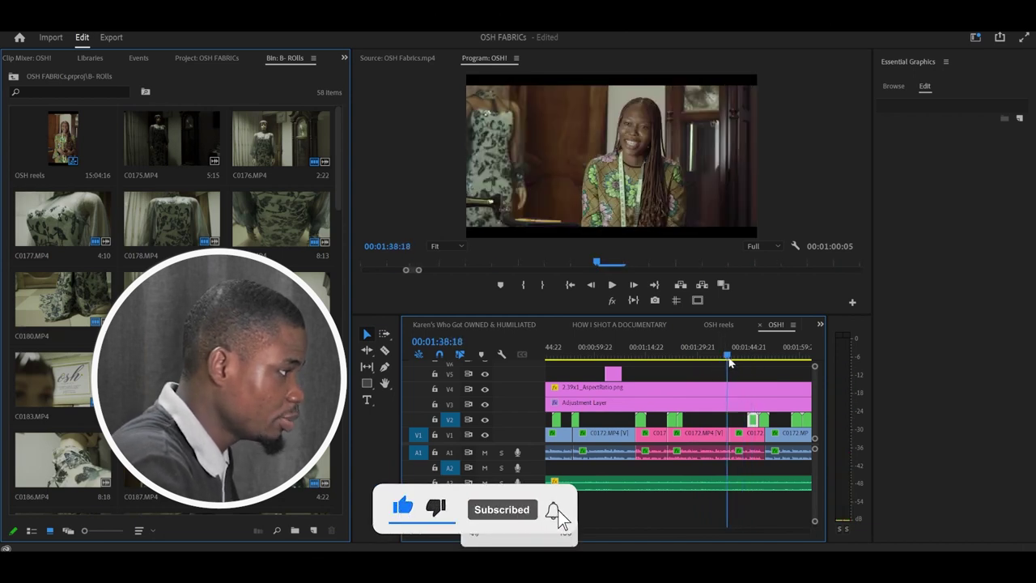
{"action": "key", "text": "space"}
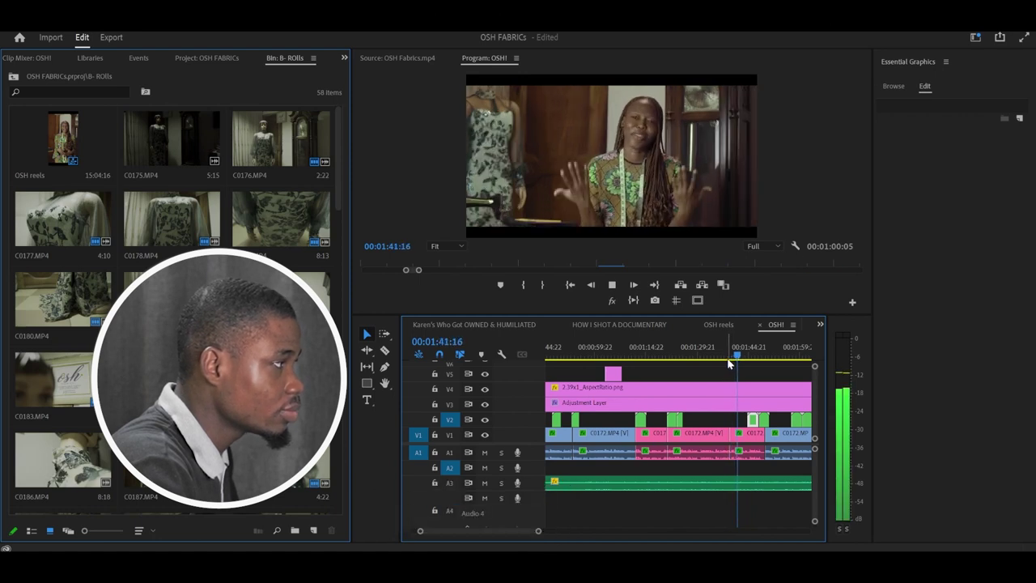
Play from 00:01:35:05 in stages, stopping at 00:01:41:05, 00:01:49:18 and 00:01:53:07.
{"action": "left_click", "coordinate": [717, 359]}
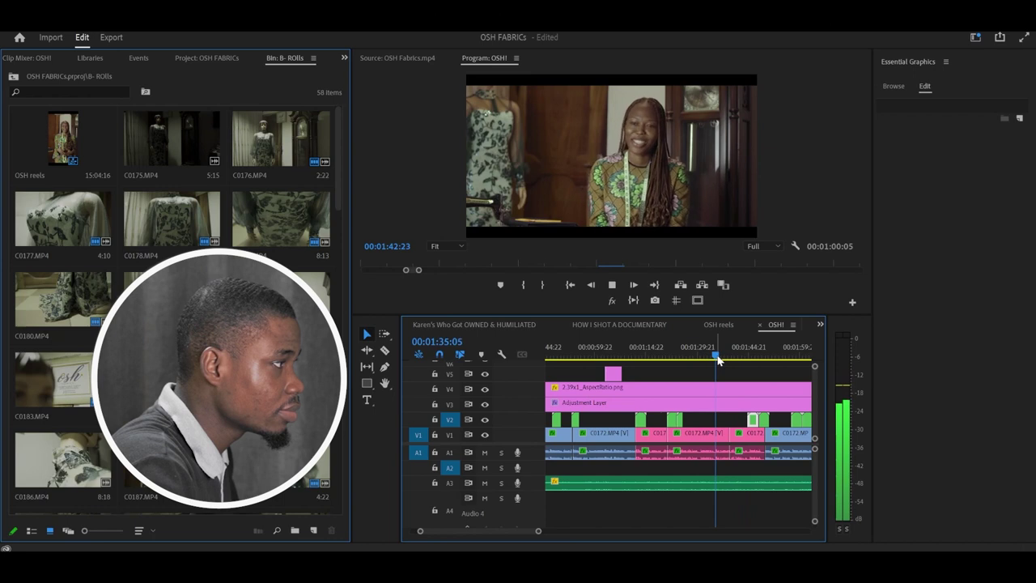
{"action": "key", "text": "space"}
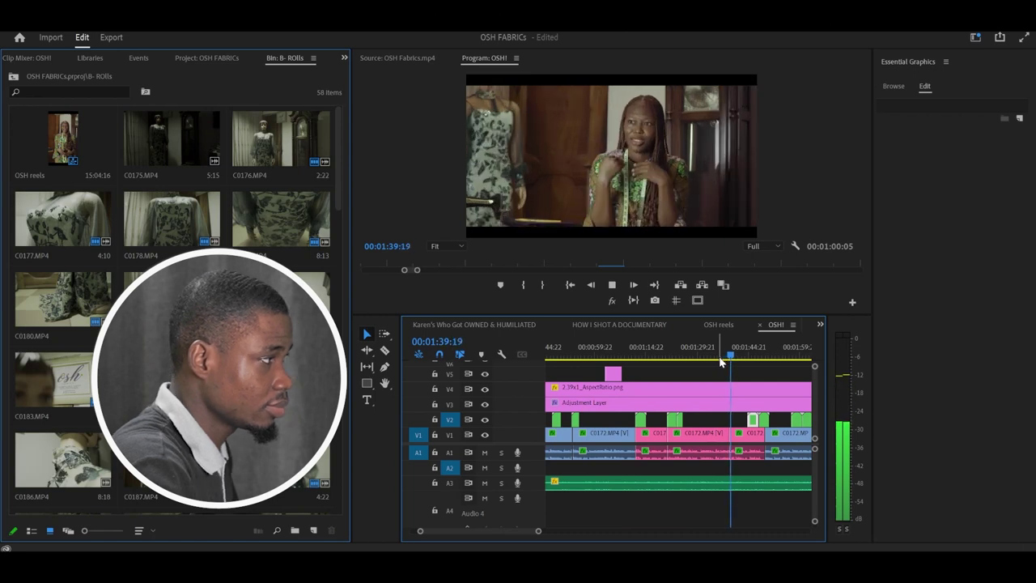
{"action": "key", "text": "space"}
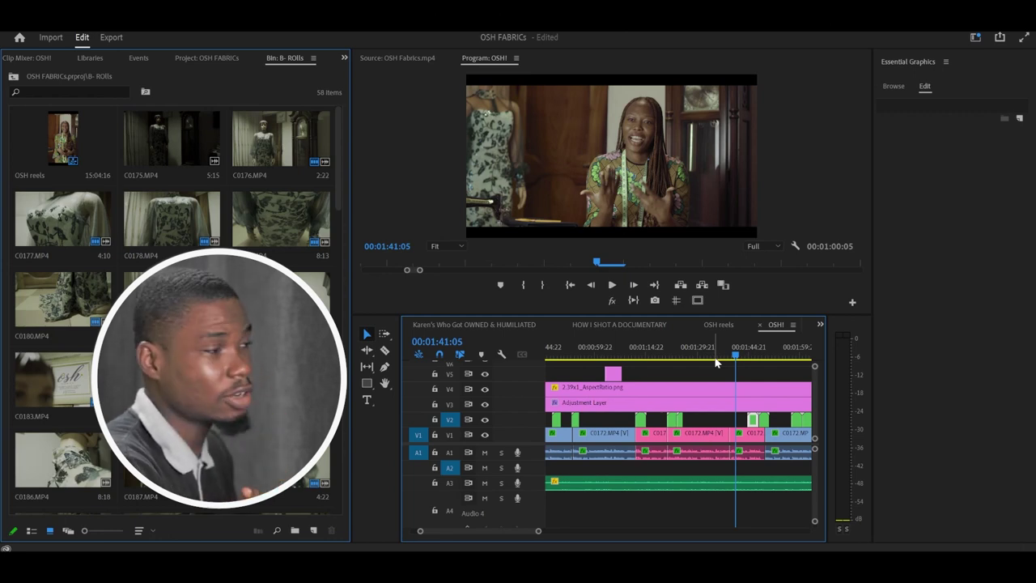
{"action": "key", "text": "space"}
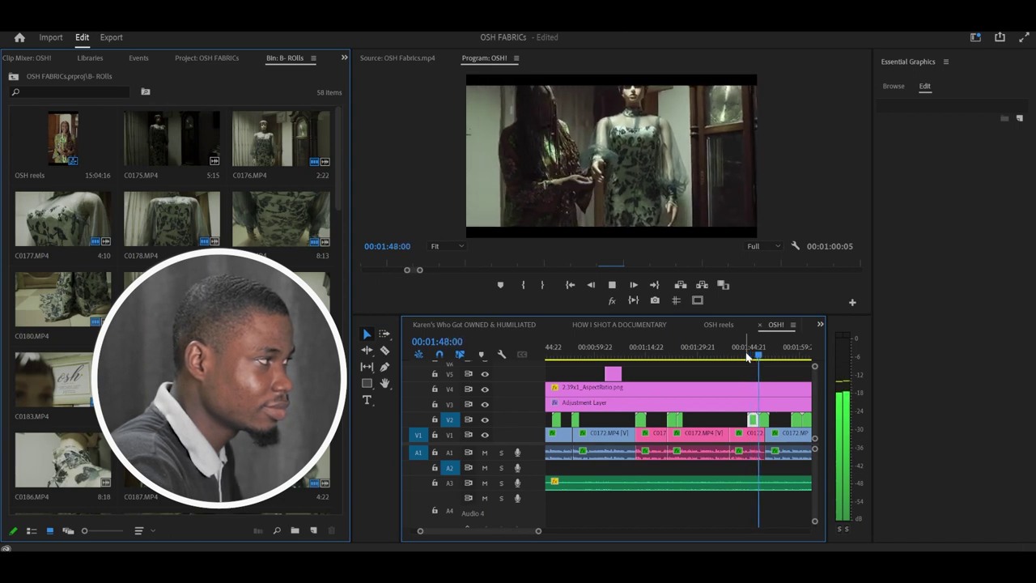
{"action": "key", "text": "space"}
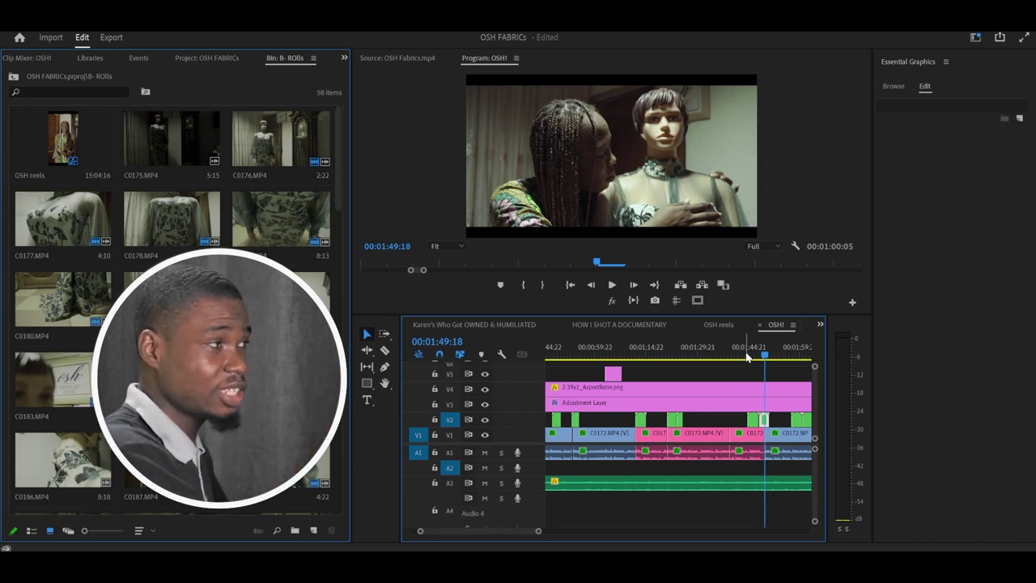
{"action": "key", "text": "space"}
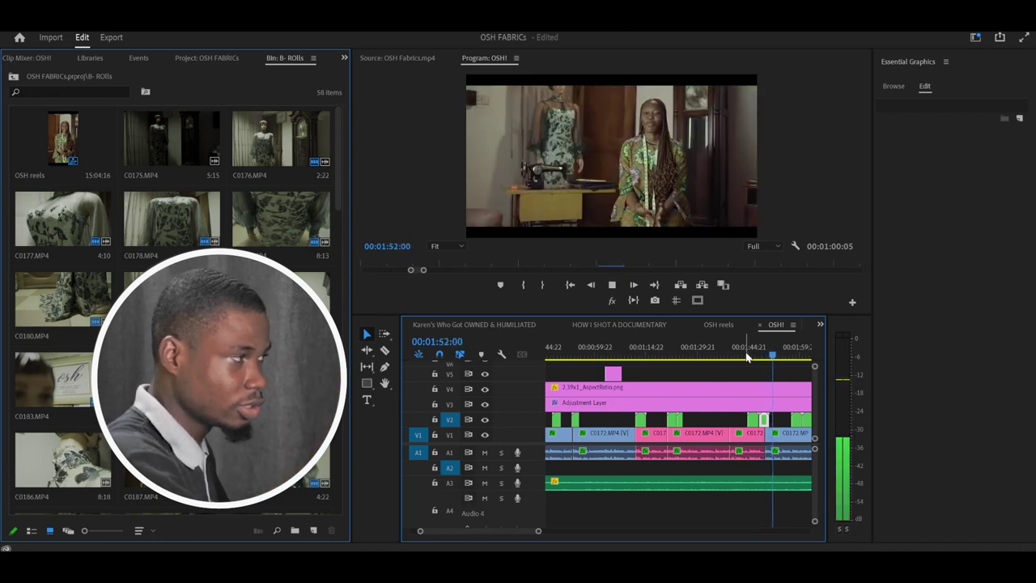
{"action": "key", "text": "space"}
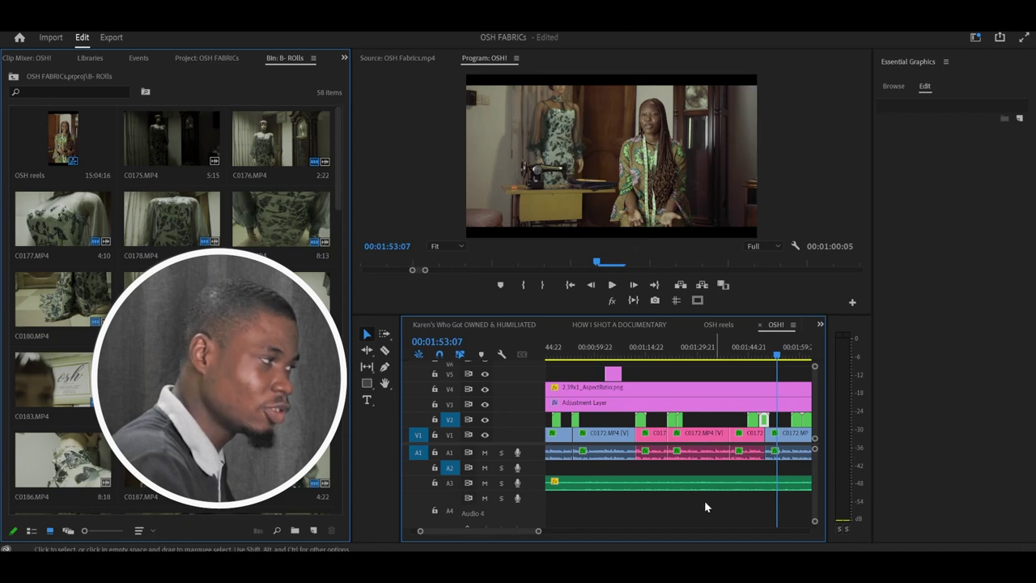
{"action": "left_click_drag", "start_coordinate": [534, 534], "coordinate": [589, 534]}
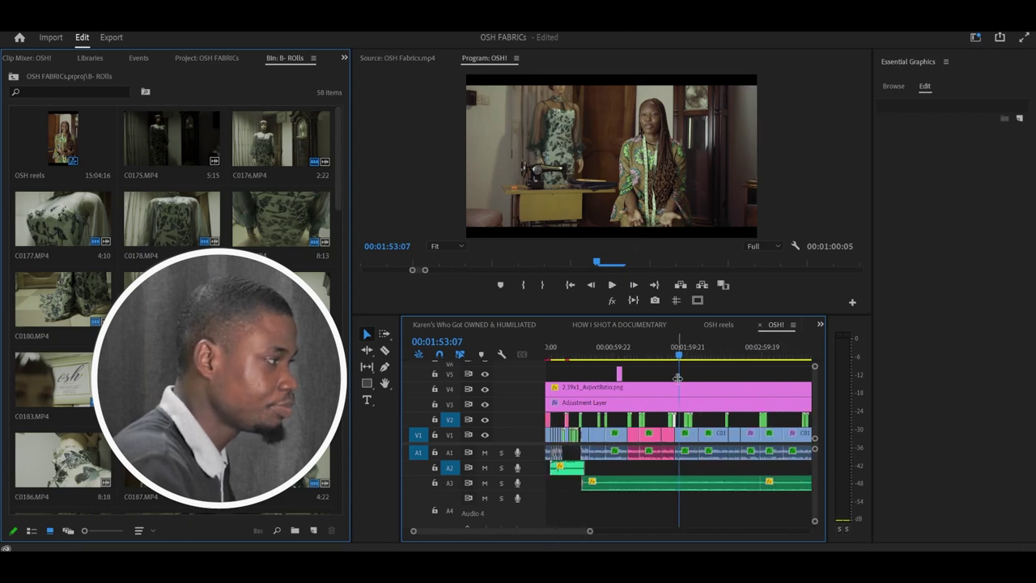
Scrub forward past 00:02:01:09 and play the interview from about 00:03:31.
{"action": "left_click_drag", "start_coordinate": [680, 355], "coordinate": [731, 364]}
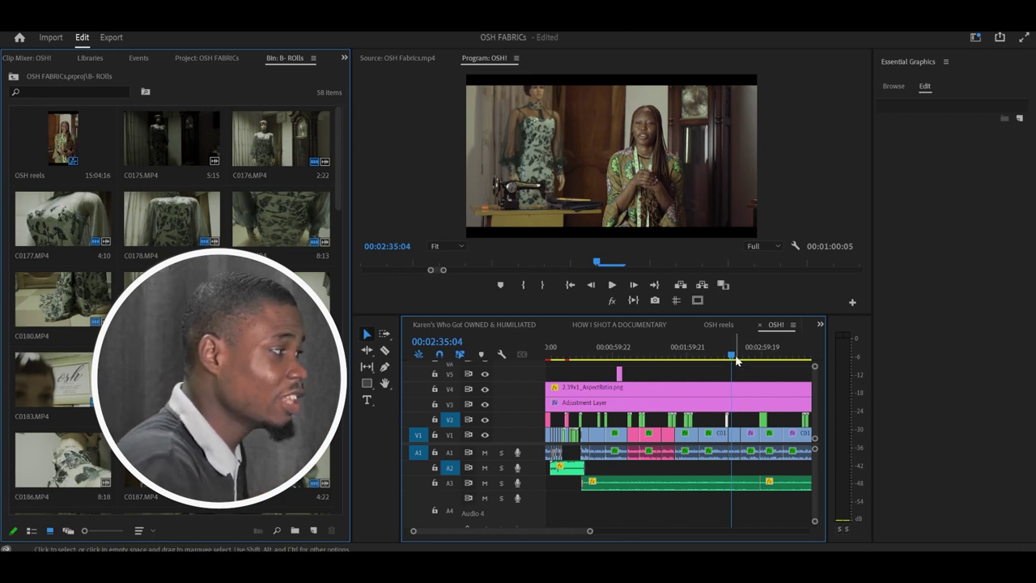
{"action": "scroll", "coordinate": [704, 405], "scroll_direction": "down", "scroll_amount": 3}
{"action": "left_click_drag", "start_coordinate": [608, 354], "coordinate": [584, 353]}
{"action": "scroll", "coordinate": [630, 356], "scroll_direction": "up", "scroll_amount": 3}
{"action": "key", "text": "space"}
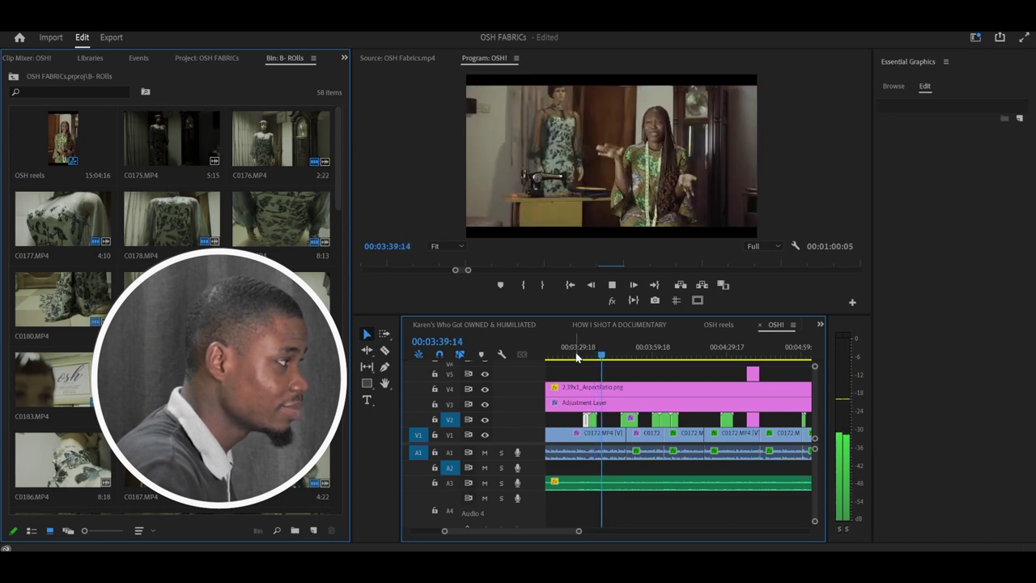
Play the sequence from 00:03:46:12, then from about 00:05:07:10 on the zoomed-out timeline.
{"action": "left_click", "coordinate": [621, 357]}
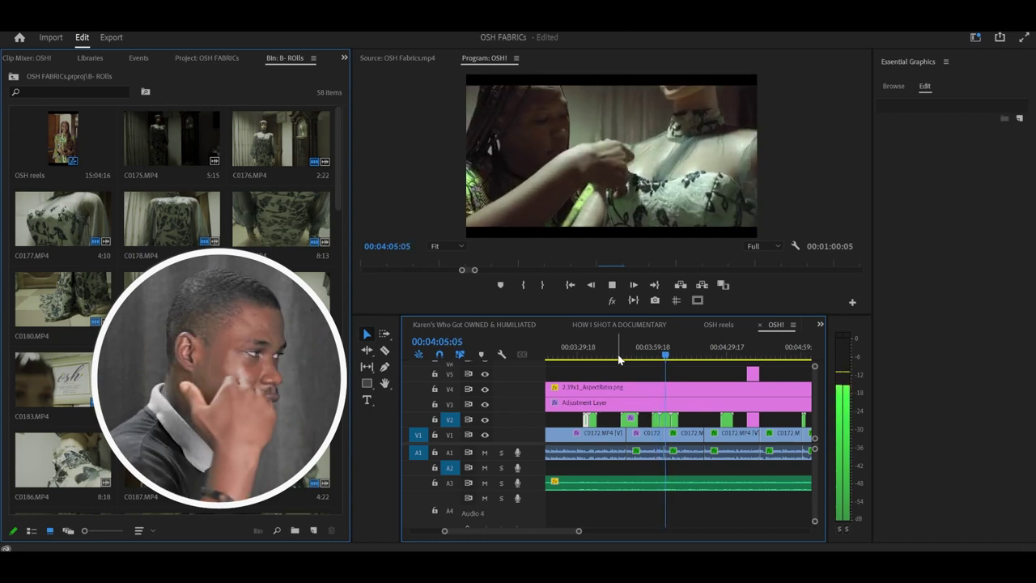
{"action": "key", "text": "space"}
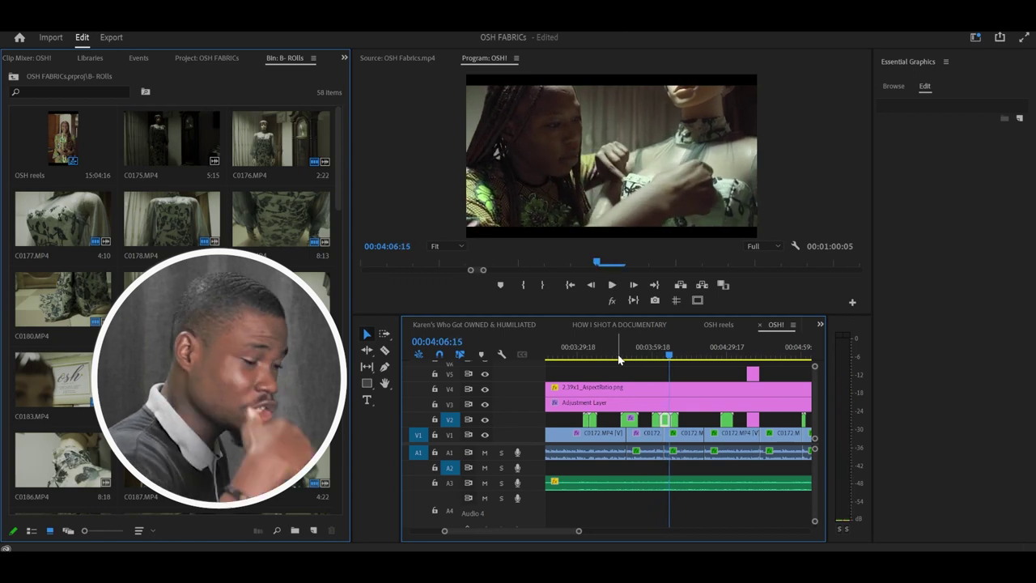
{"action": "key", "text": "space"}
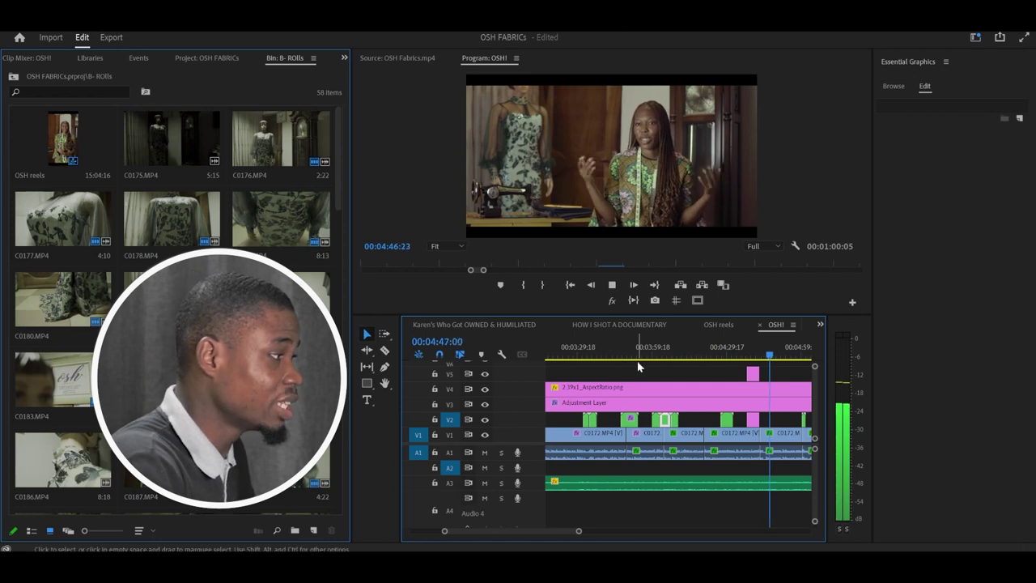
{"action": "key", "text": "space"}
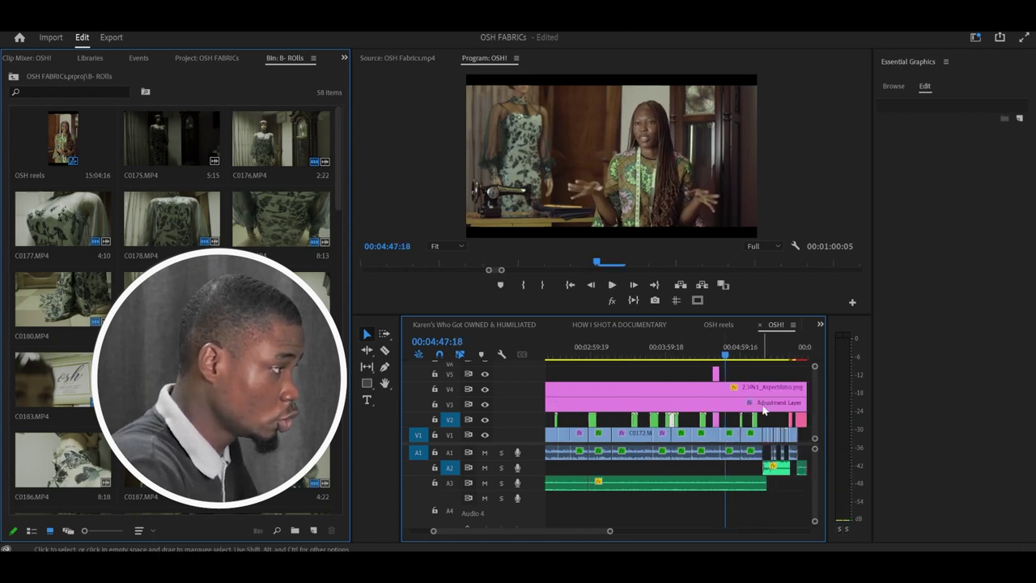
{"action": "key", "text": "minus"}
{"action": "key", "text": "minus"}
{"action": "key", "text": "minus"}
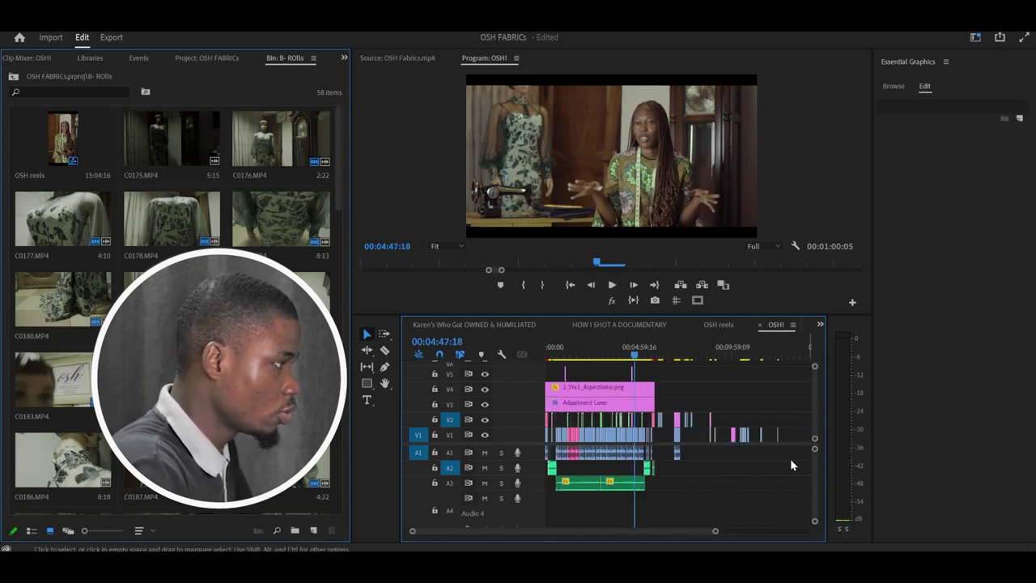
{"action": "left_click", "coordinate": [641, 357]}
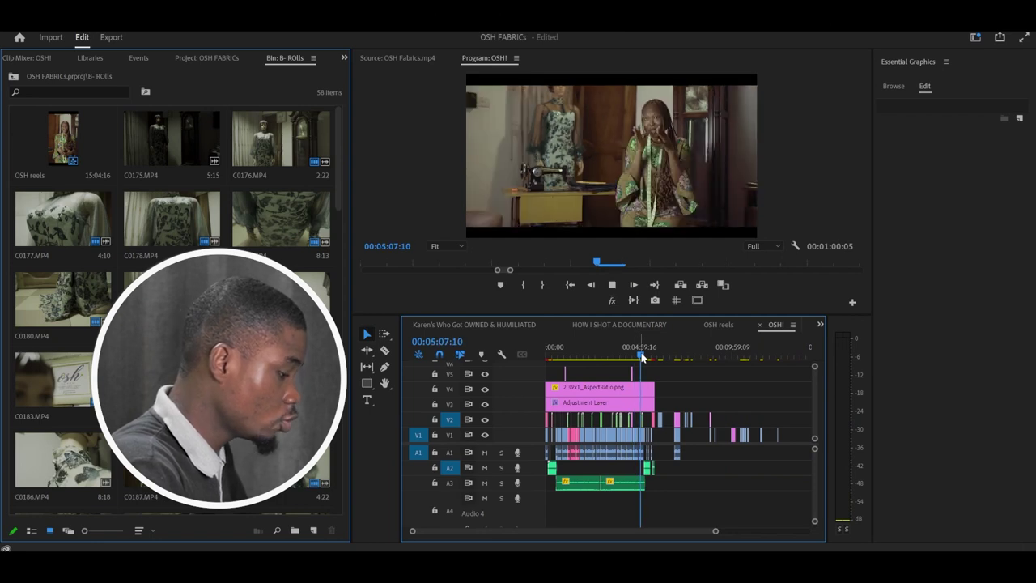
{"action": "key", "text": "space"}
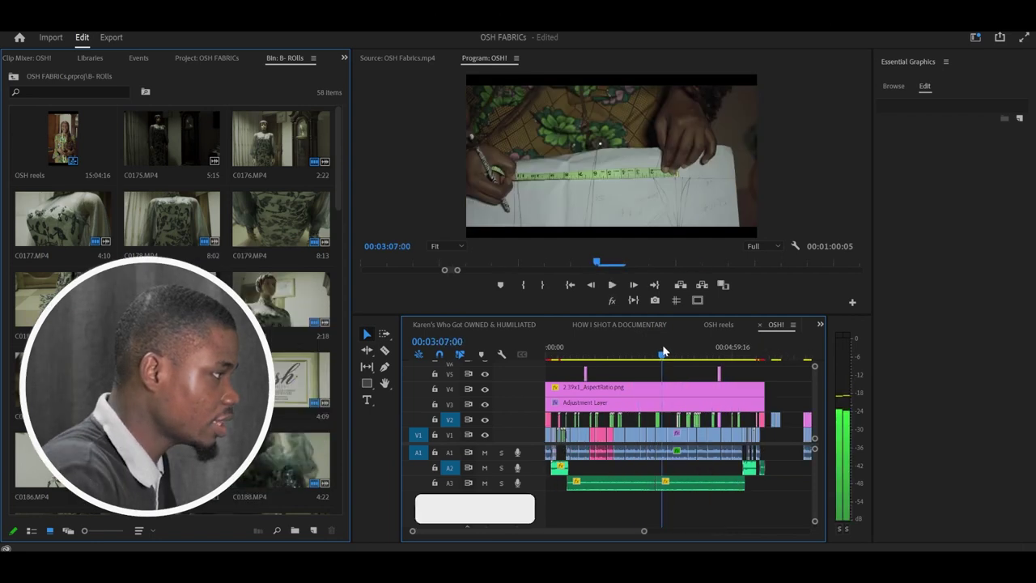
Zoom the timeline around the clips at the playhead and switch to the Color workspace.
{"action": "left_click", "coordinate": [674, 353]}
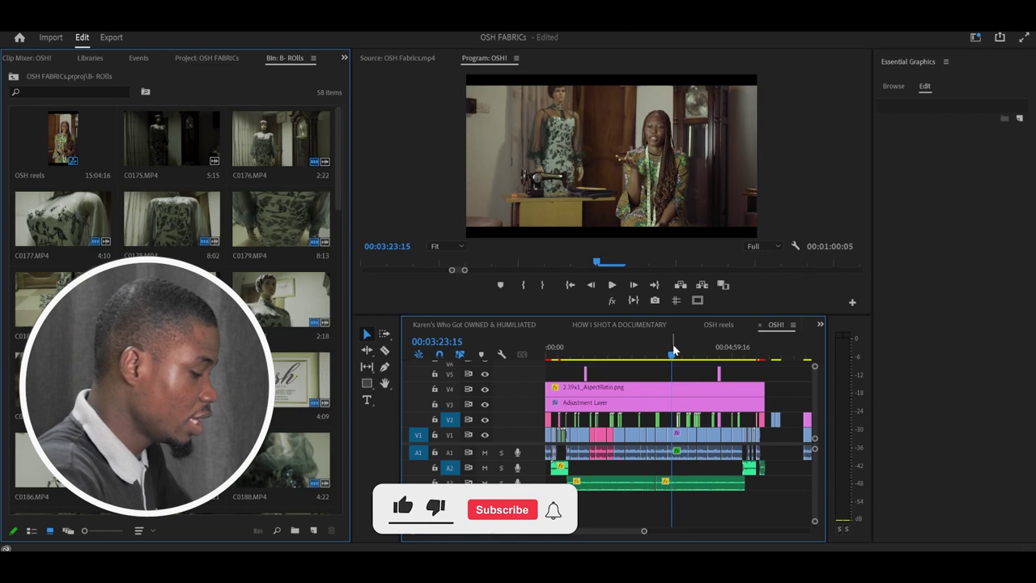
{"action": "scroll", "coordinate": [681, 389], "scroll_direction": "up", "scroll_amount": 5}
{"action": "scroll", "coordinate": [682, 408], "scroll_direction": "down", "scroll_amount": 3}
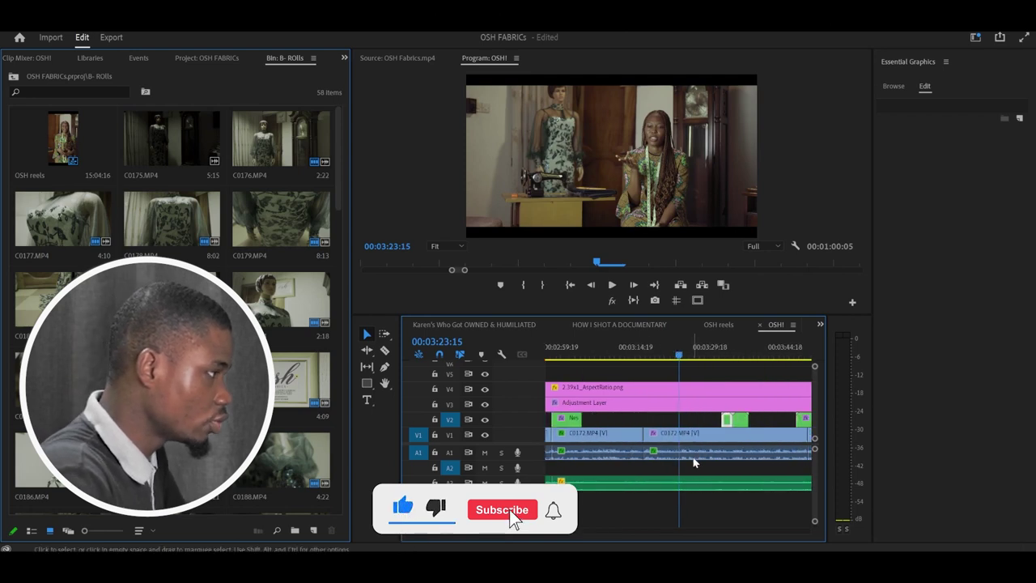
{"action": "key", "text": "d"}
{"action": "left_click", "coordinate": [975, 37]}
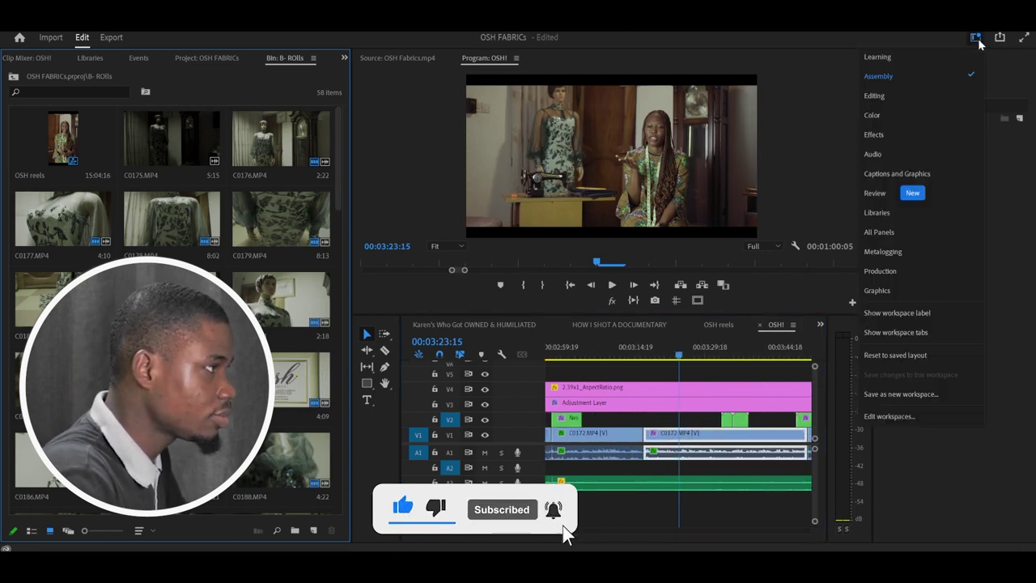
{"action": "left_click", "coordinate": [909, 98]}
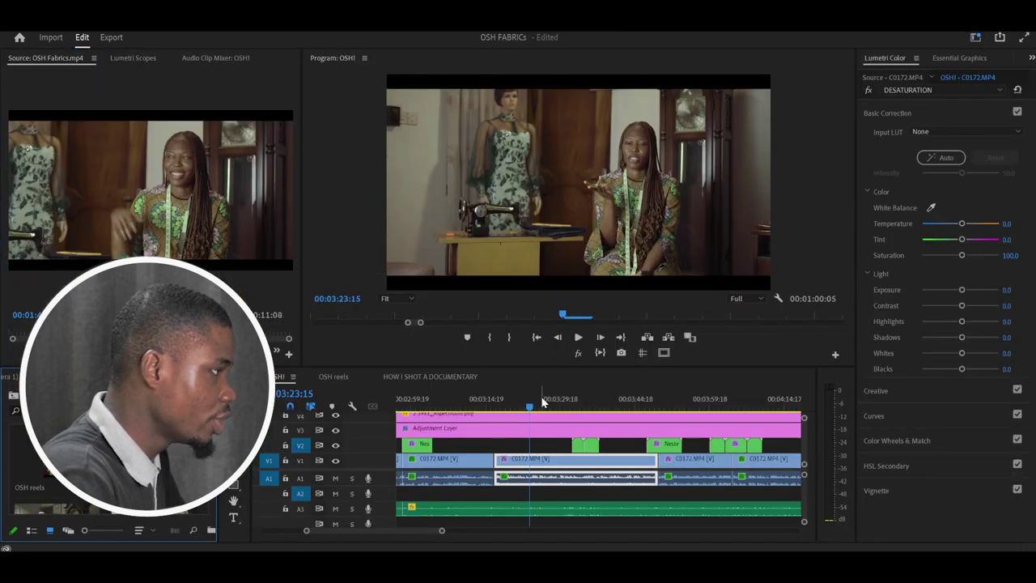
At 00:03:25:15, step through C0172.MP4's Lumetri layers, settling on BASE (Highlights -69.4, Shadows 21.4).
{"action": "left_click", "coordinate": [539, 398]}
{"action": "left_click", "coordinate": [952, 90]}
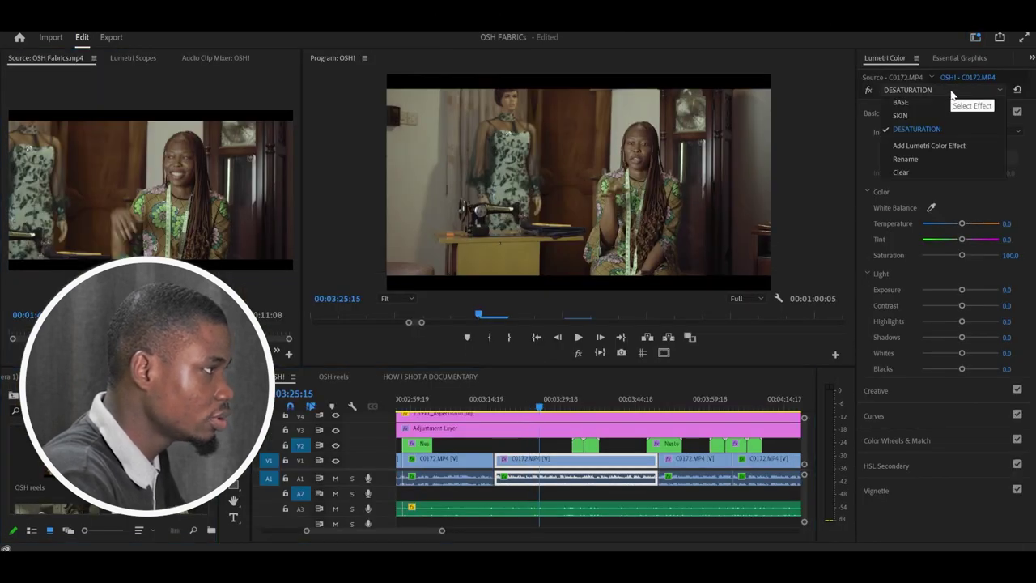
{"action": "left_click", "coordinate": [900, 103]}
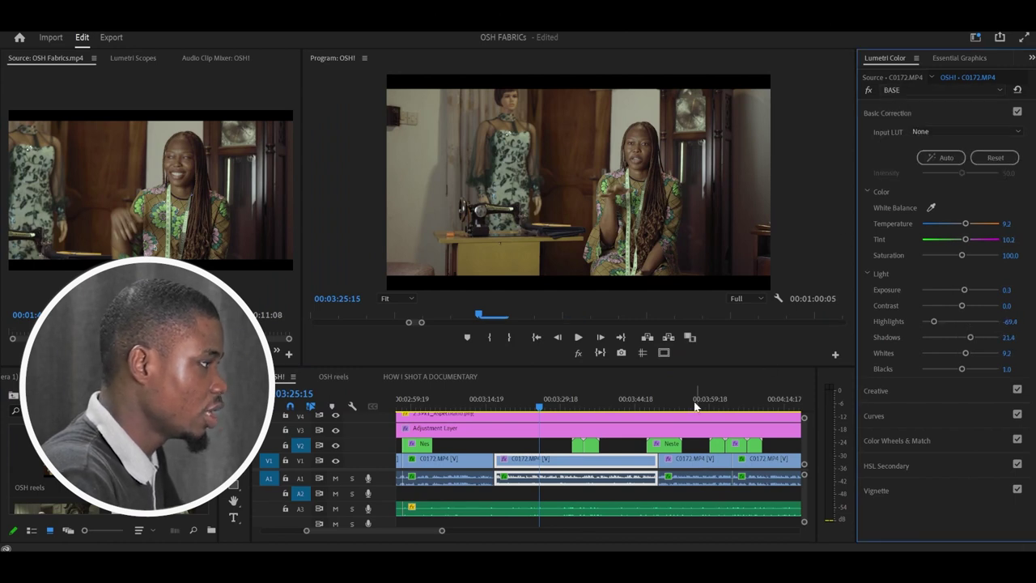
{"action": "left_click", "coordinate": [890, 90]}
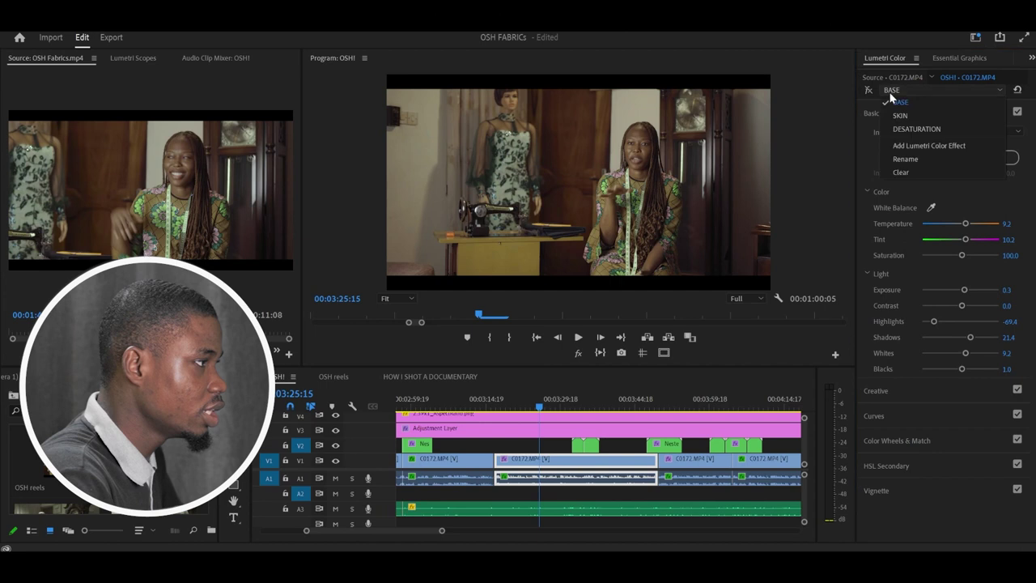
{"action": "left_click", "coordinate": [892, 116]}
{"action": "left_click", "coordinate": [886, 90]}
{"action": "left_click", "coordinate": [898, 129]}
{"action": "left_click", "coordinate": [886, 90]}
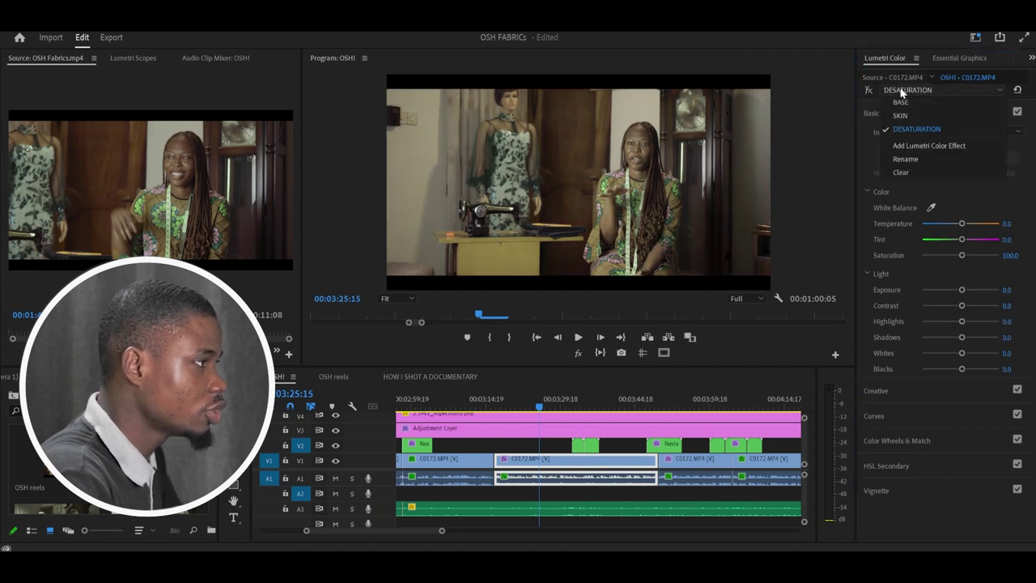
{"action": "left_click", "coordinate": [898, 104]}
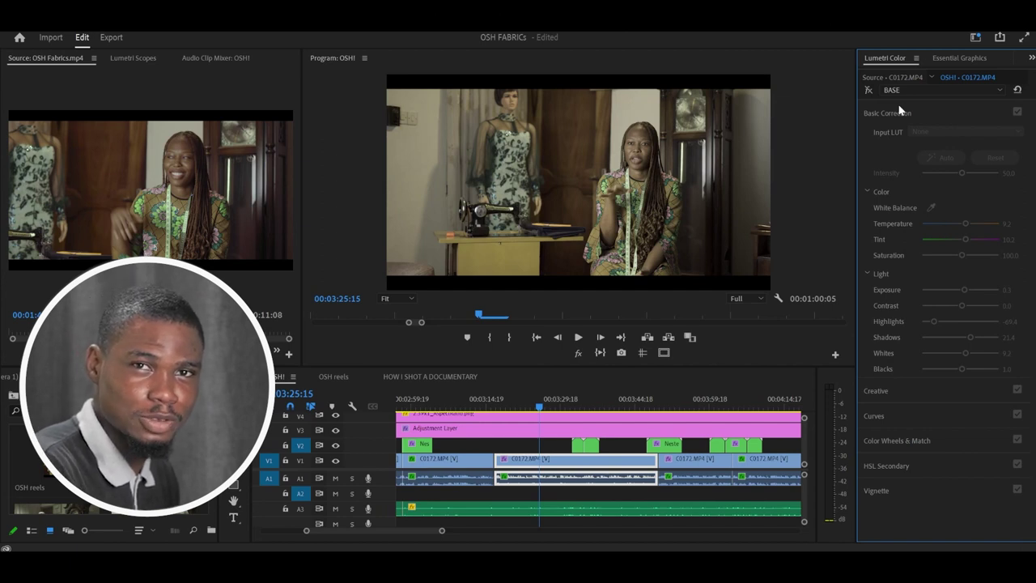
Turn BASE's Basic Correction off and back on to compare the grade.
{"action": "key", "text": "="}
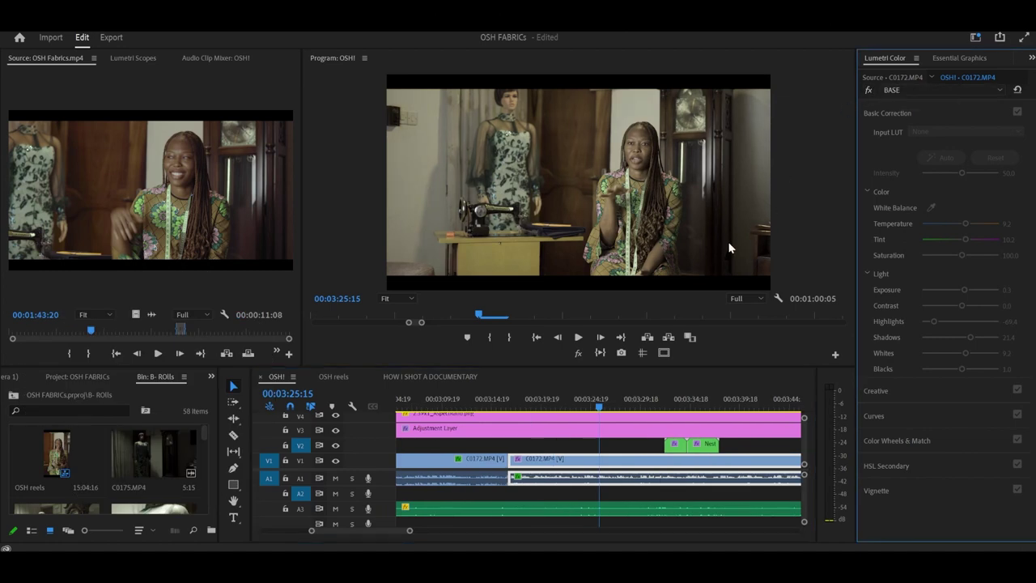
{"action": "key", "text": "shift+3"}
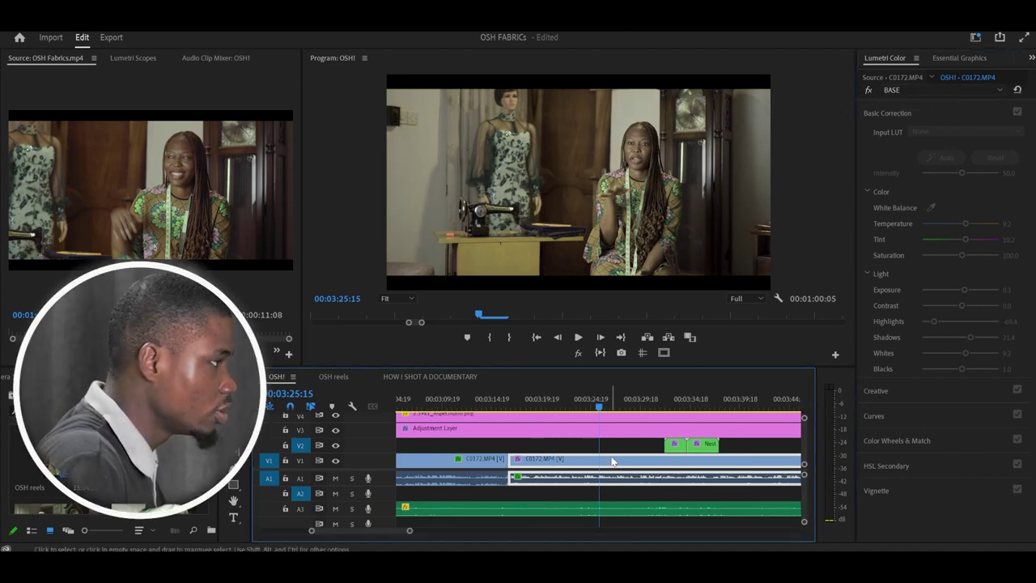
{"action": "left_click", "coordinate": [910, 113]}
{"action": "left_click", "coordinate": [920, 111]}
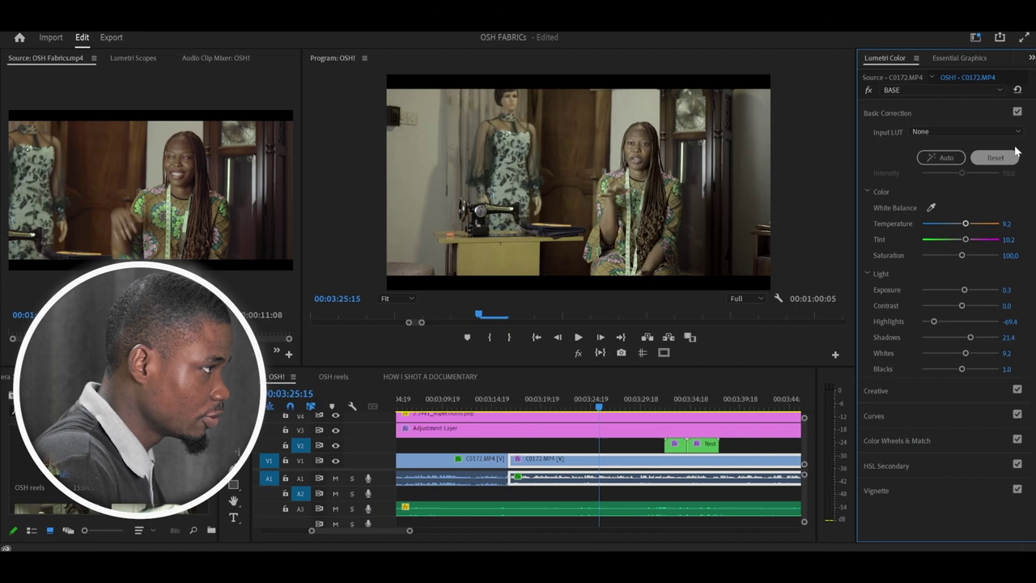
{"action": "left_click", "coordinate": [1017, 113]}
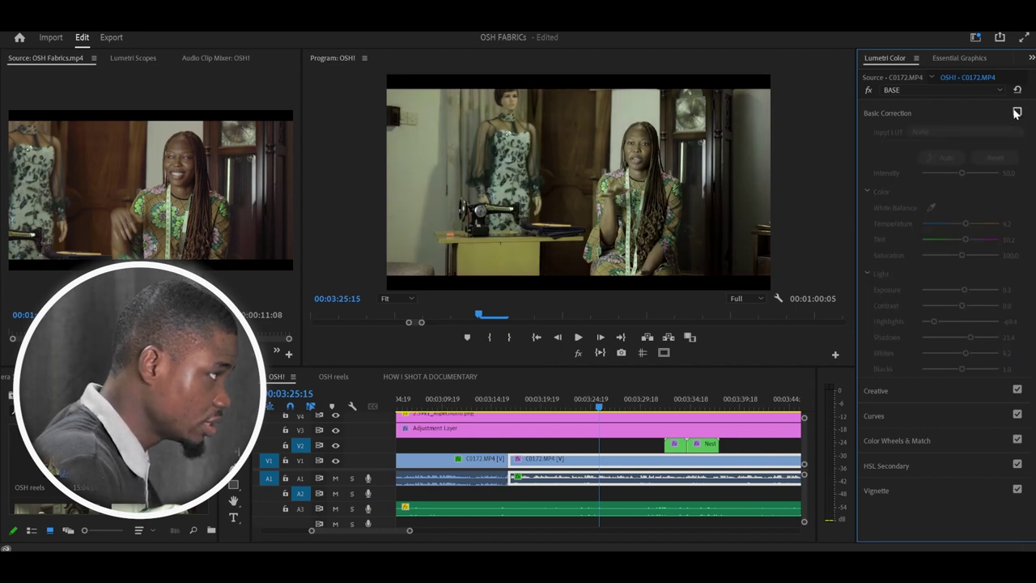
{"action": "left_click", "coordinate": [1017, 113]}
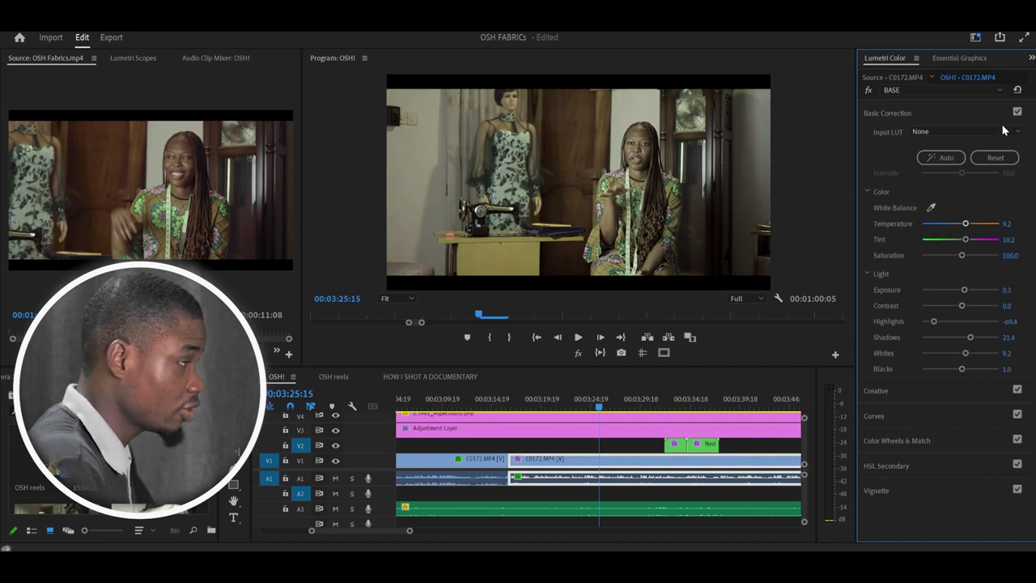
Show the SKIN layer's settings and toggle its fx bypass to compare the look.
{"action": "left_click", "coordinate": [943, 90]}
{"action": "left_click", "coordinate": [919, 117]}
{"action": "left_click", "coordinate": [869, 90]}
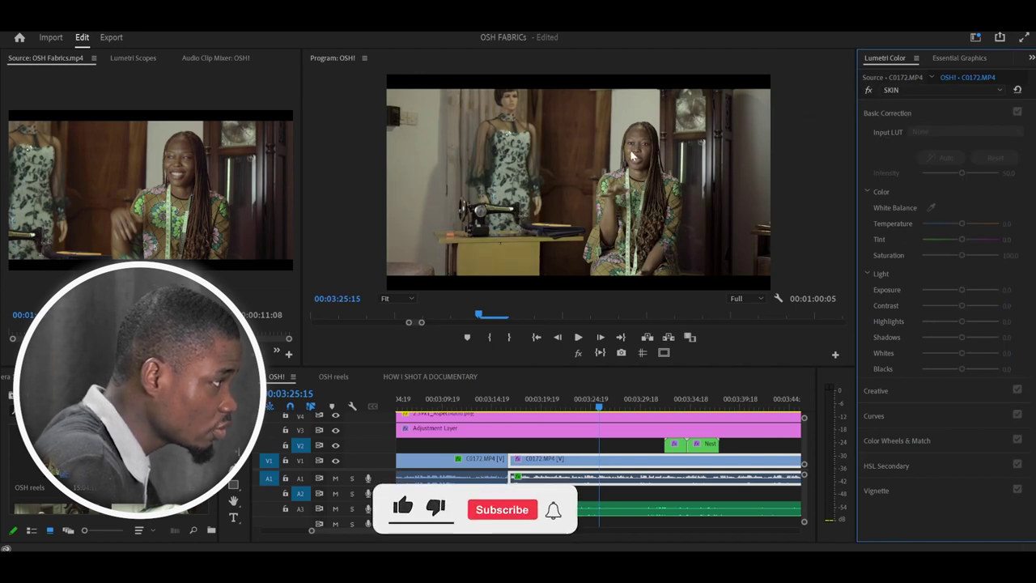
{"action": "left_click", "coordinate": [871, 90]}
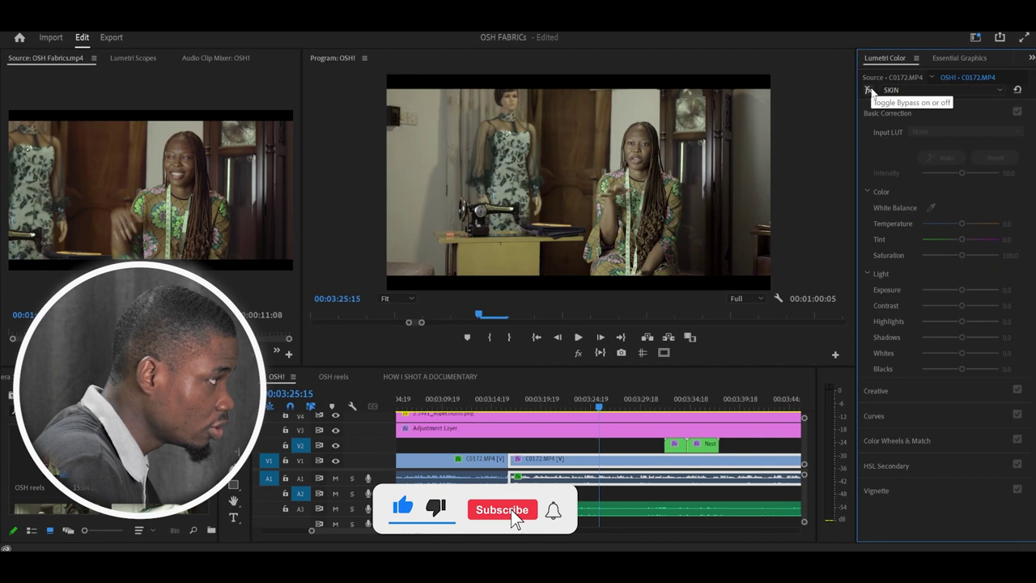
{"action": "left_click", "coordinate": [871, 90]}
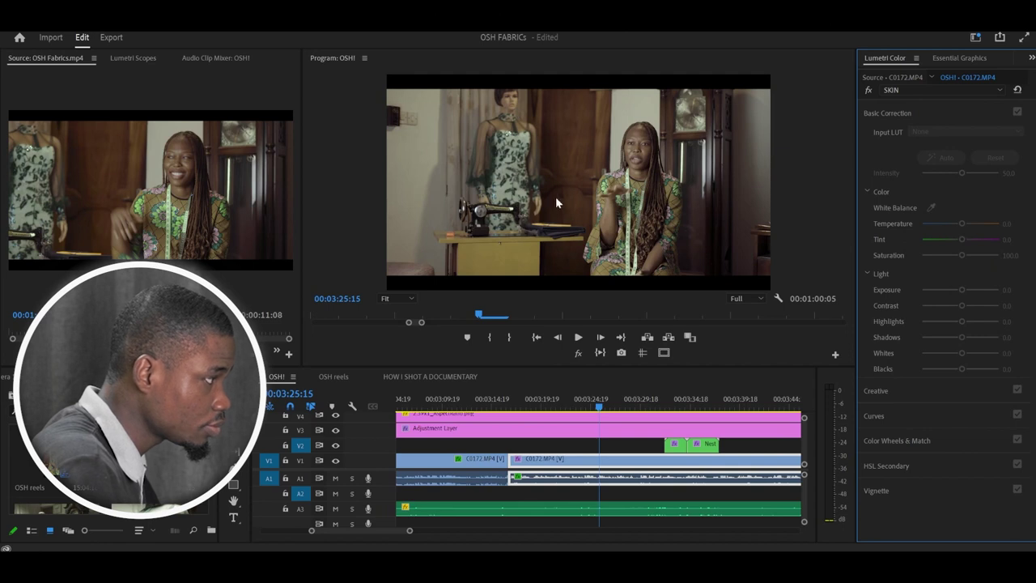
{"action": "left_click", "coordinate": [395, 299]}
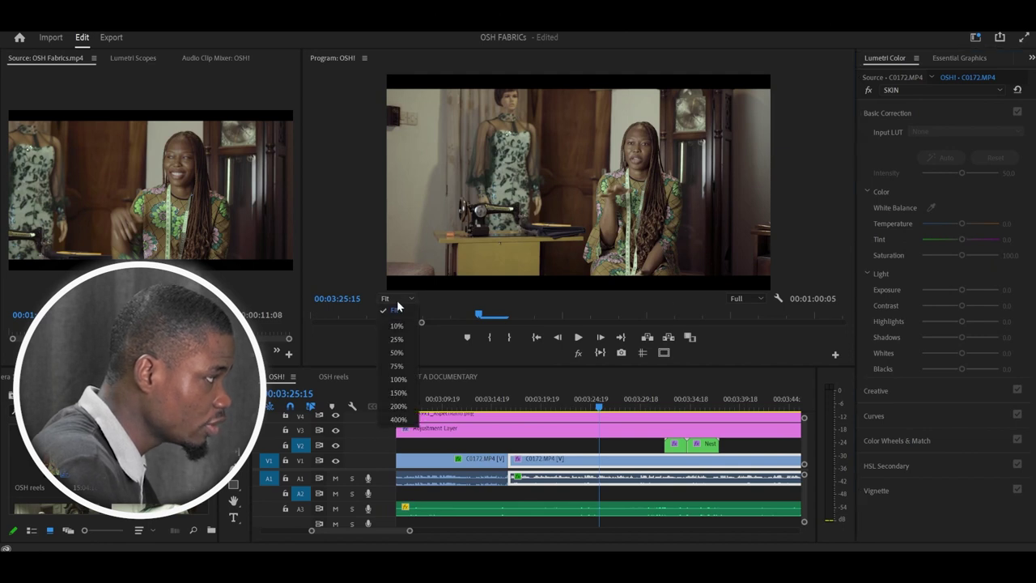
{"action": "left_click", "coordinate": [407, 380]}
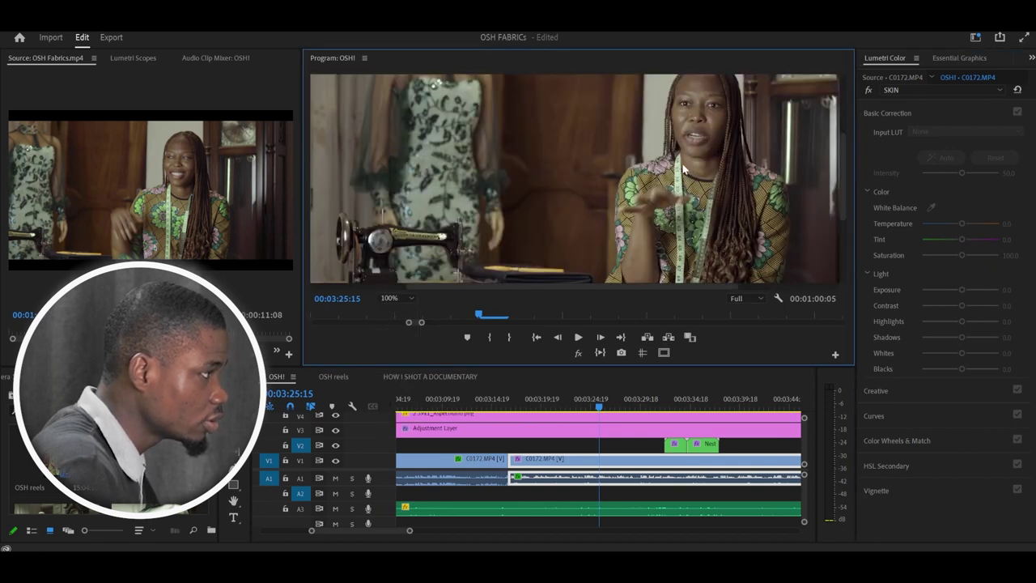
{"action": "left_click_drag", "start_coordinate": [682, 287], "coordinate": [714, 285]}
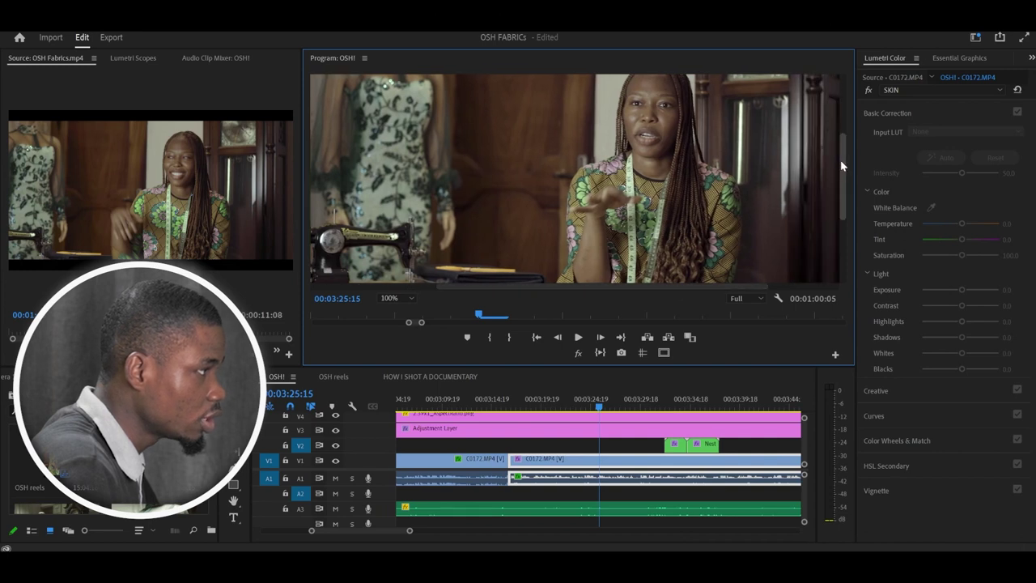
{"action": "scroll", "coordinate": [838, 132], "scroll_direction": "up", "scroll_amount": 1}
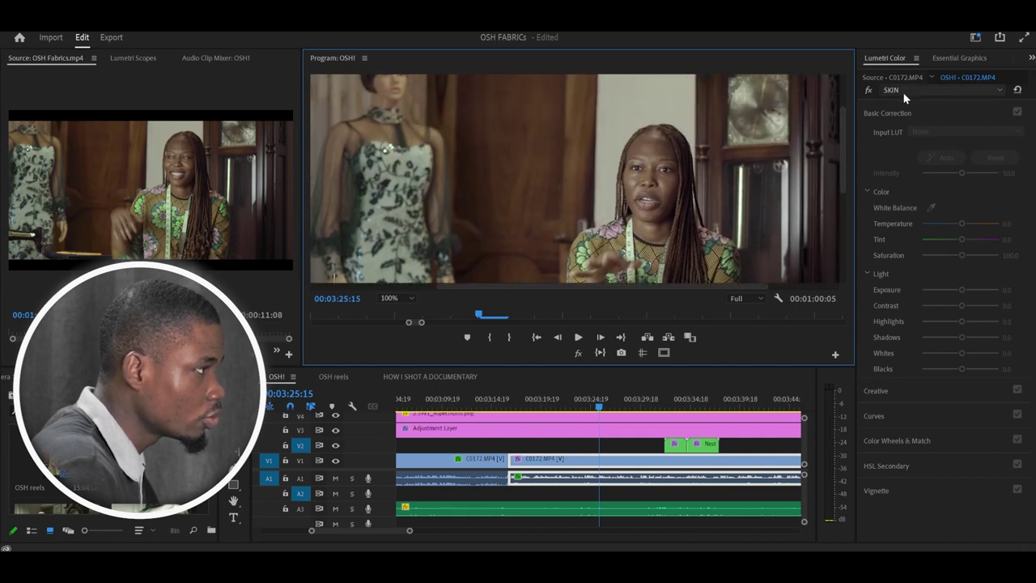
{"action": "left_click", "coordinate": [869, 89]}
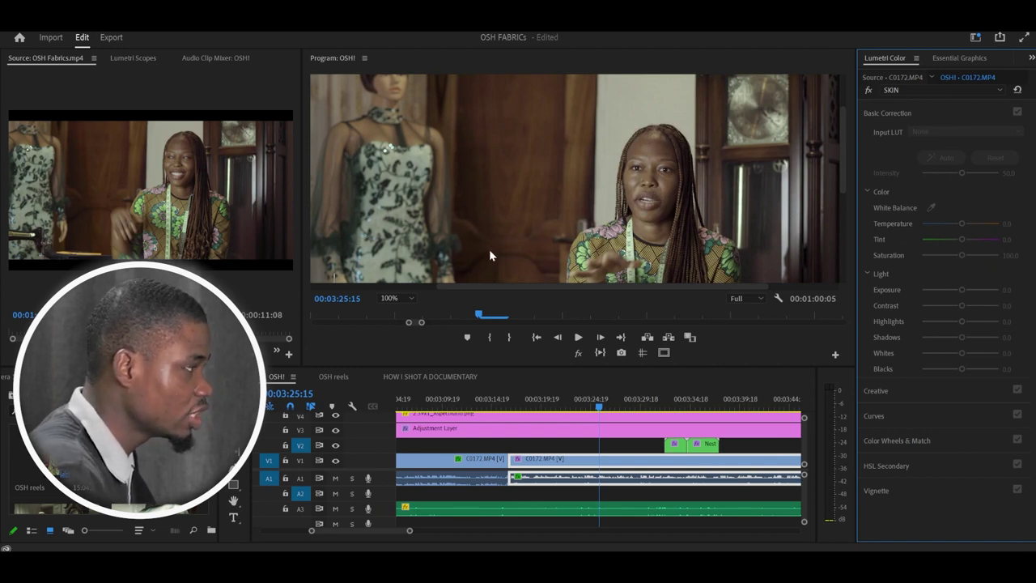
Flip between the SKIN and BASE layers, settling on BASE to review its Basic Correction values.
{"action": "left_click", "coordinate": [899, 89]}
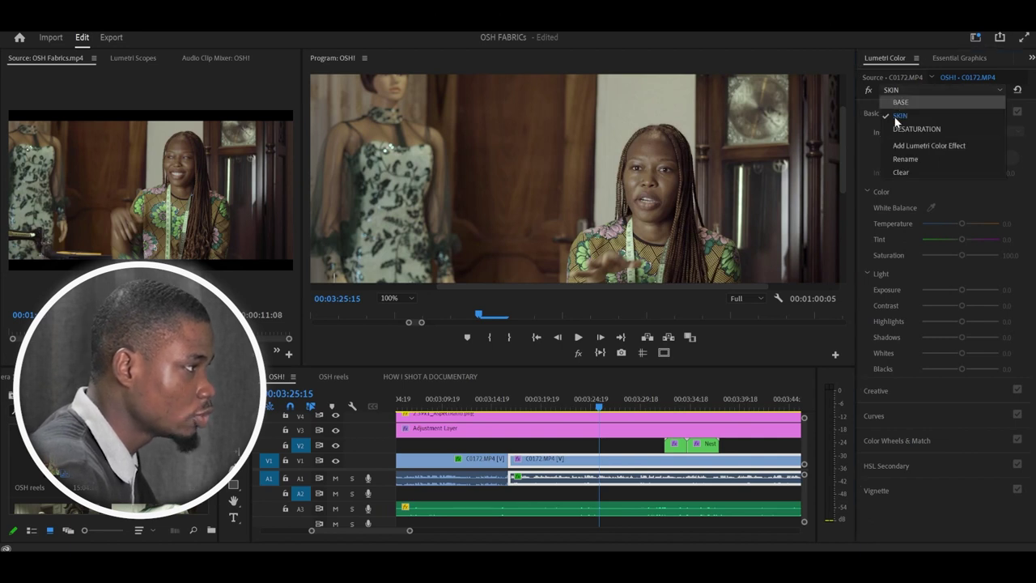
{"action": "key", "text": "Escape"}
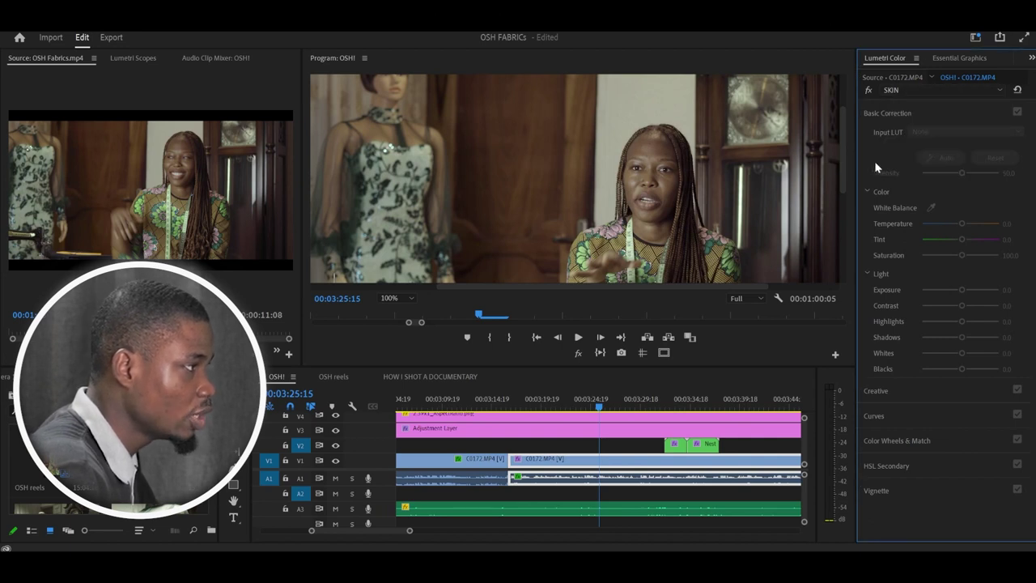
{"action": "left_click", "coordinate": [935, 89]}
{"action": "left_click", "coordinate": [917, 102]}
{"action": "left_click", "coordinate": [895, 90]}
{"action": "left_click", "coordinate": [900, 115]}
{"action": "left_click", "coordinate": [890, 90]}
{"action": "left_click", "coordinate": [894, 103]}
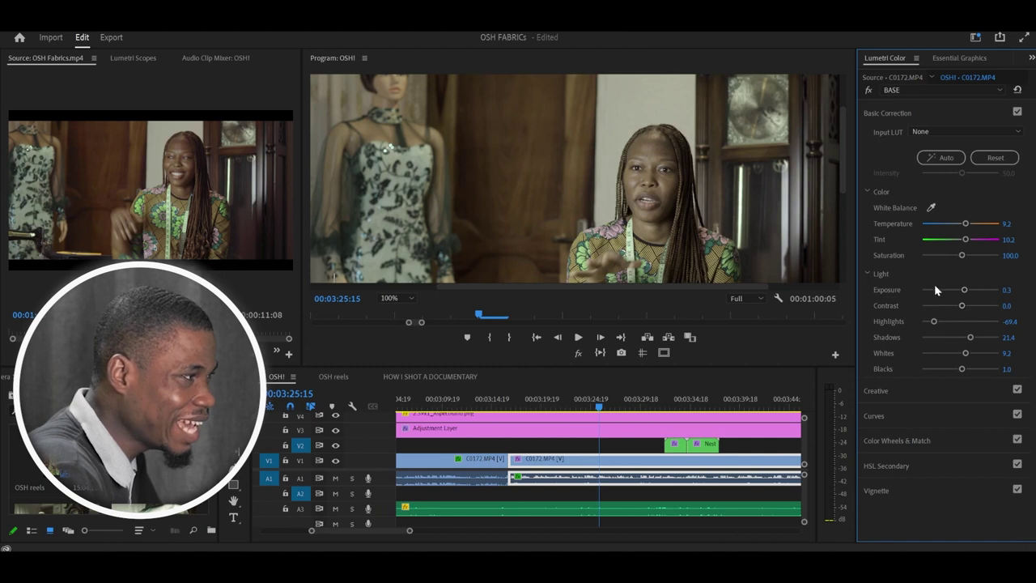
{"action": "left_click", "coordinate": [942, 115]}
Expand Curves and inspect BASE's red, green and blue RGB curves before returning to the master curve.
{"action": "left_click", "coordinate": [902, 163]}
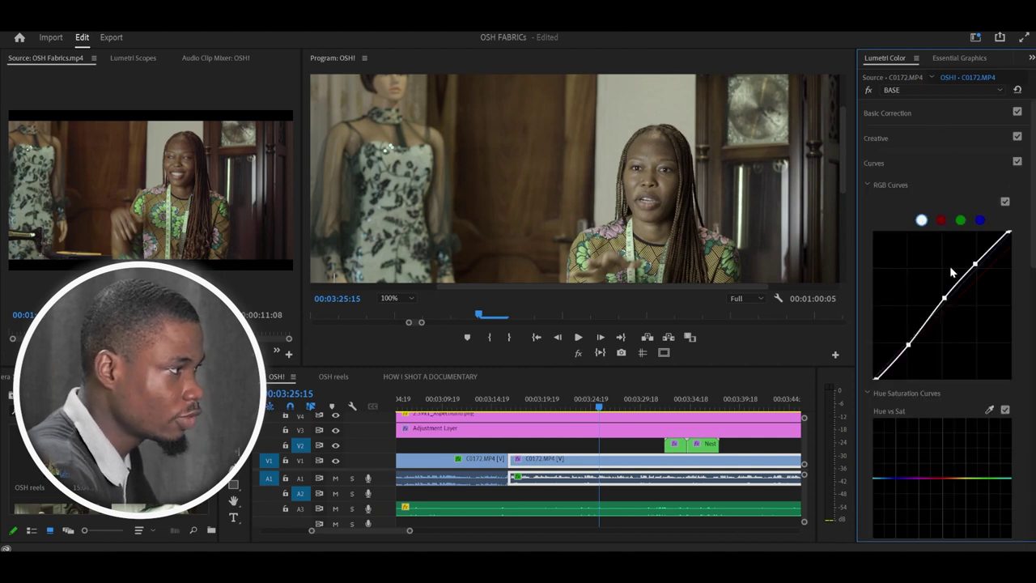
{"action": "left_click", "coordinate": [942, 221]}
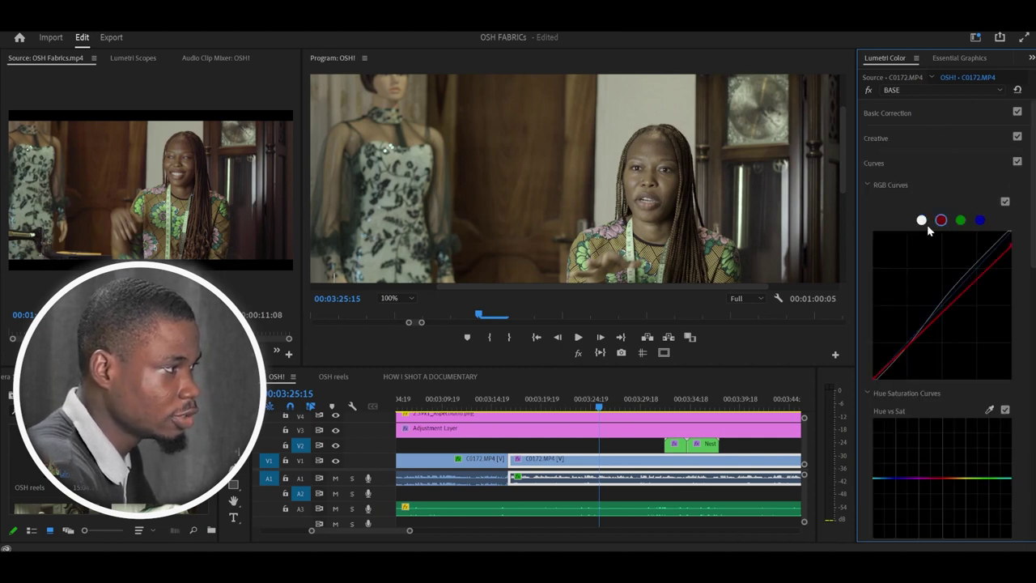
{"action": "left_click", "coordinate": [961, 223]}
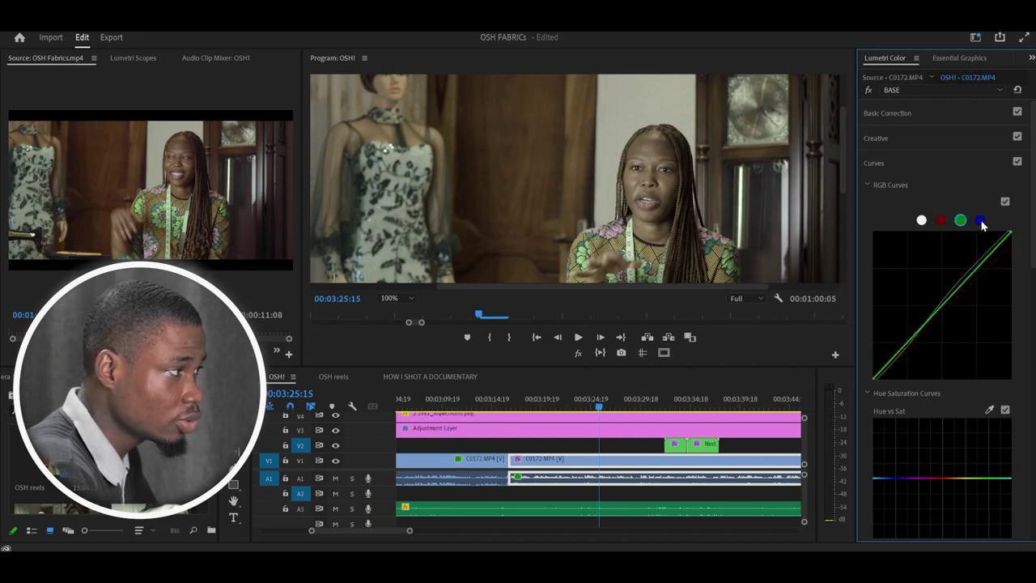
{"action": "left_click", "coordinate": [981, 222]}
{"action": "left_click", "coordinate": [941, 223]}
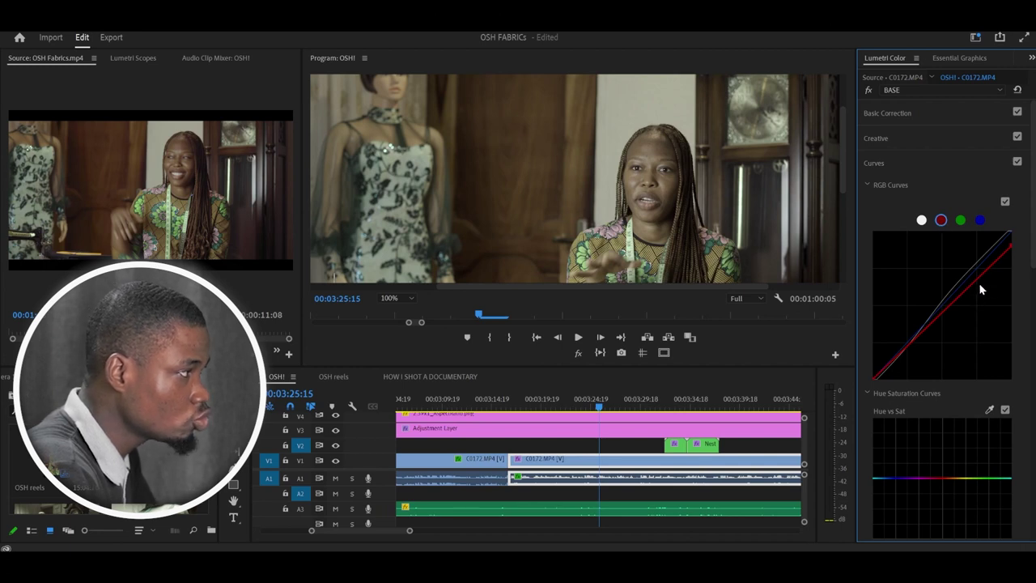
{"action": "left_click", "coordinate": [922, 220]}
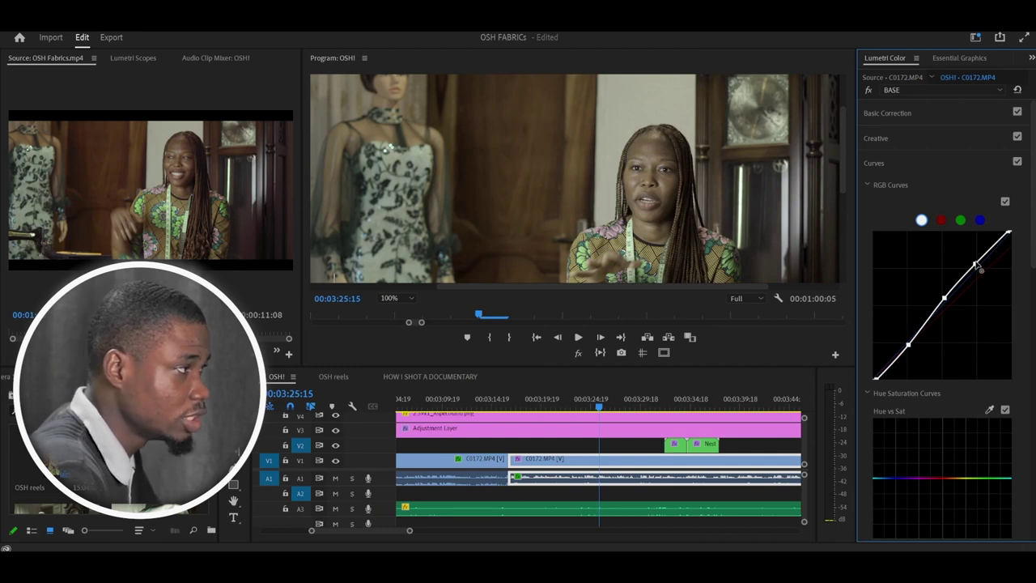
{"action": "left_click", "coordinate": [930, 89]}
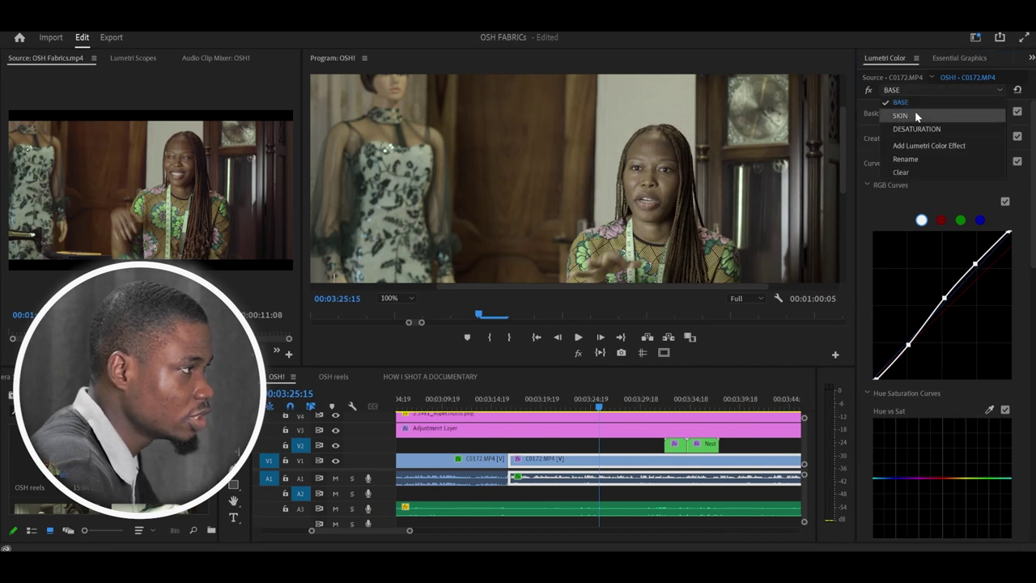
On the SKIN layer, sample the speaker's face with the HSL Secondary eyedropper and widen the skin-tone ranges.
{"action": "left_click", "coordinate": [913, 115]}
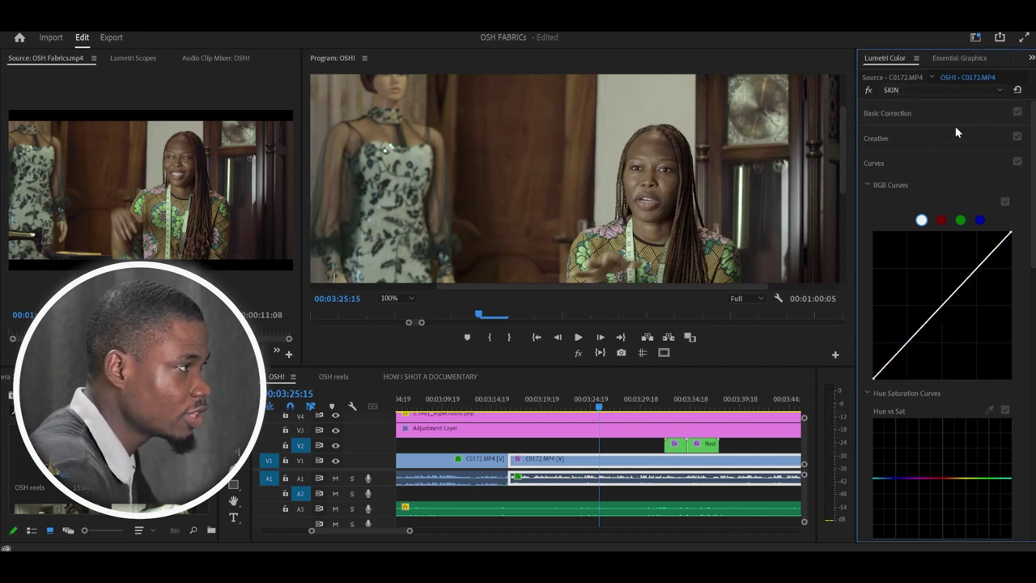
{"action": "left_click", "coordinate": [920, 163]}
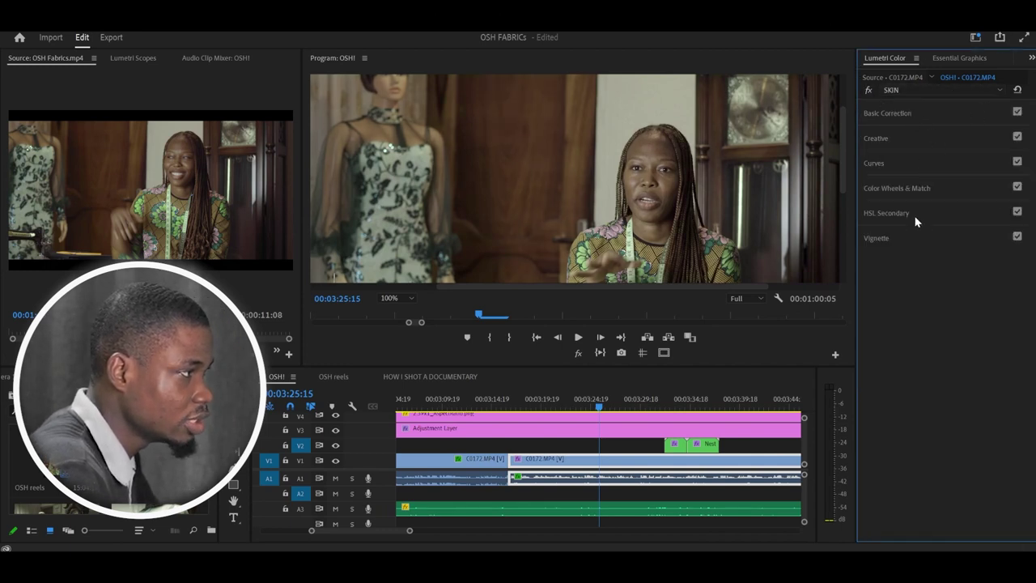
{"action": "left_click", "coordinate": [917, 214]}
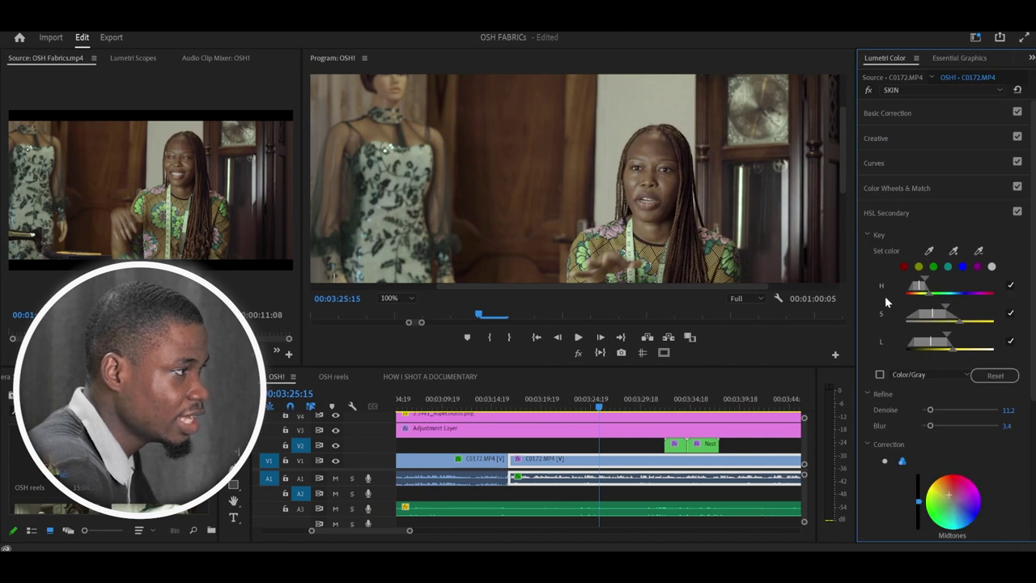
{"action": "left_click", "coordinate": [928, 252]}
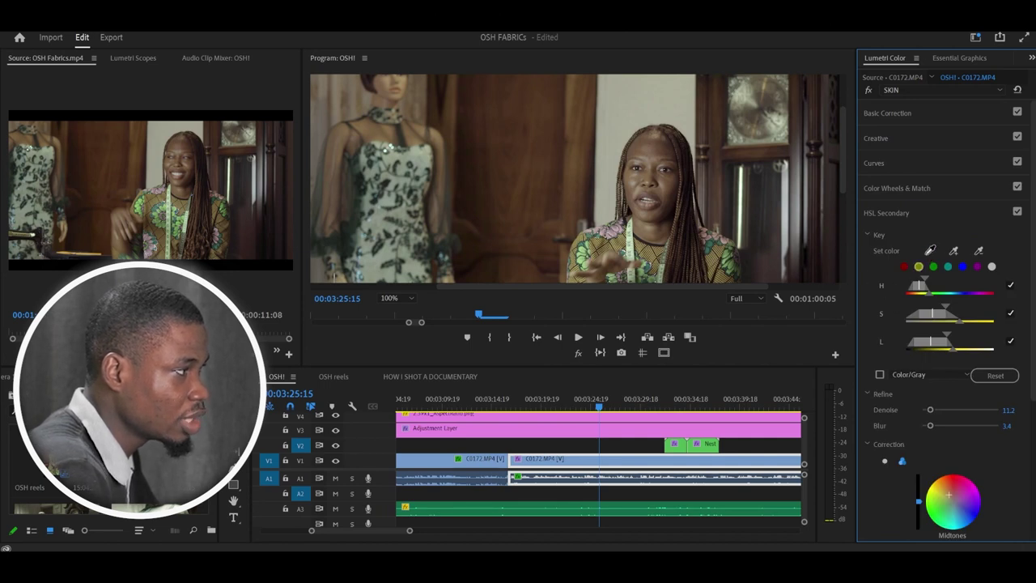
{"action": "left_click", "coordinate": [656, 138]}
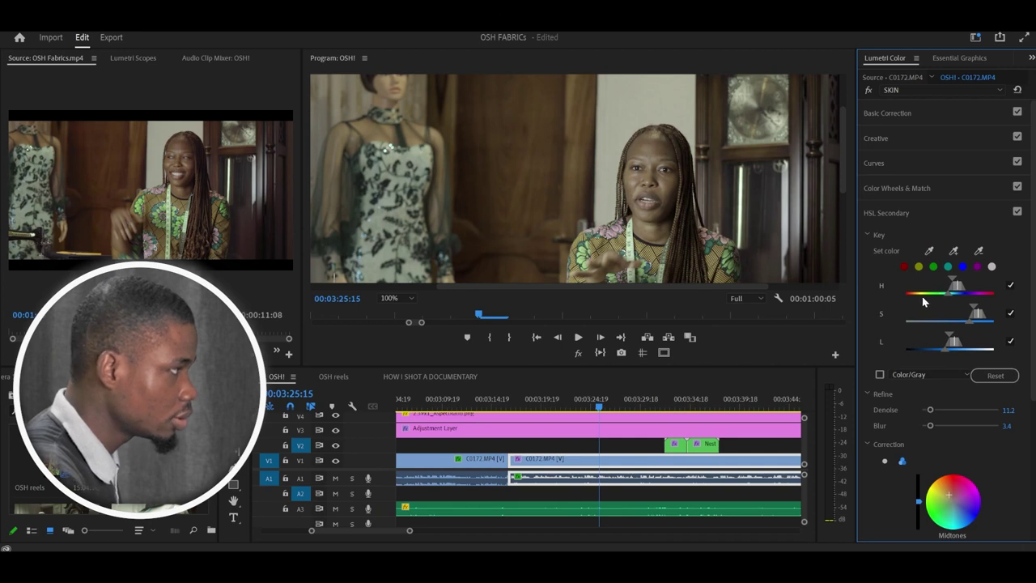
{"action": "left_click", "coordinate": [929, 252]}
{"action": "left_click", "coordinate": [651, 166]}
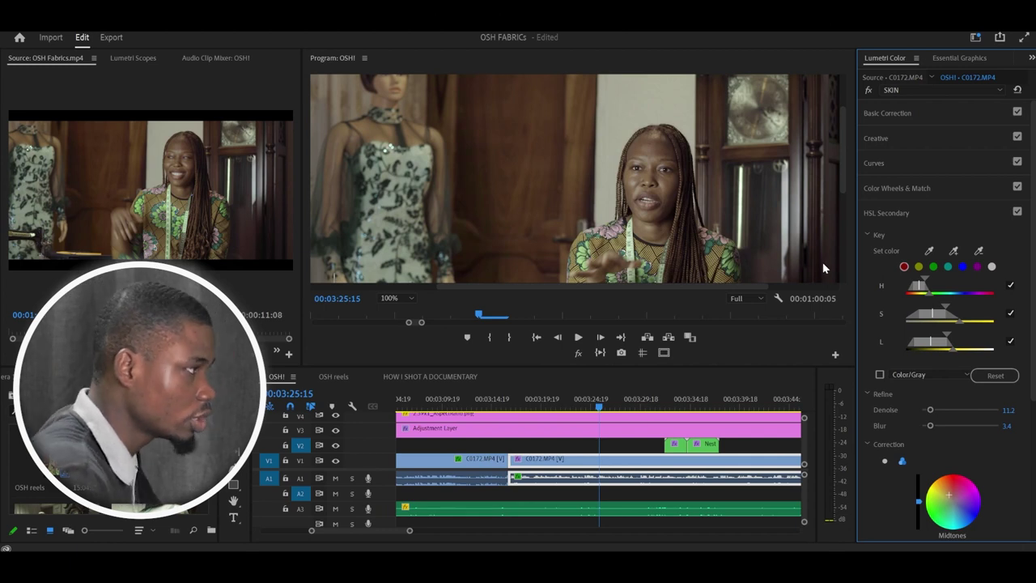
{"action": "left_click", "coordinate": [410, 298]}
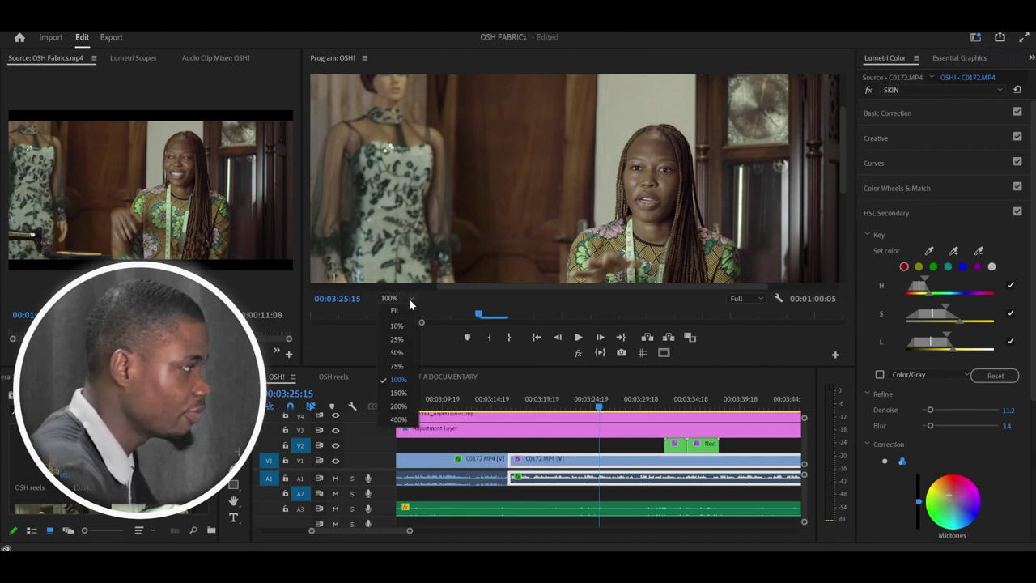
Fit the Program monitor to the frame, show Lumetri Scopes, and select the DESATURATION Lumetri layer.
{"action": "left_click", "coordinate": [403, 310]}
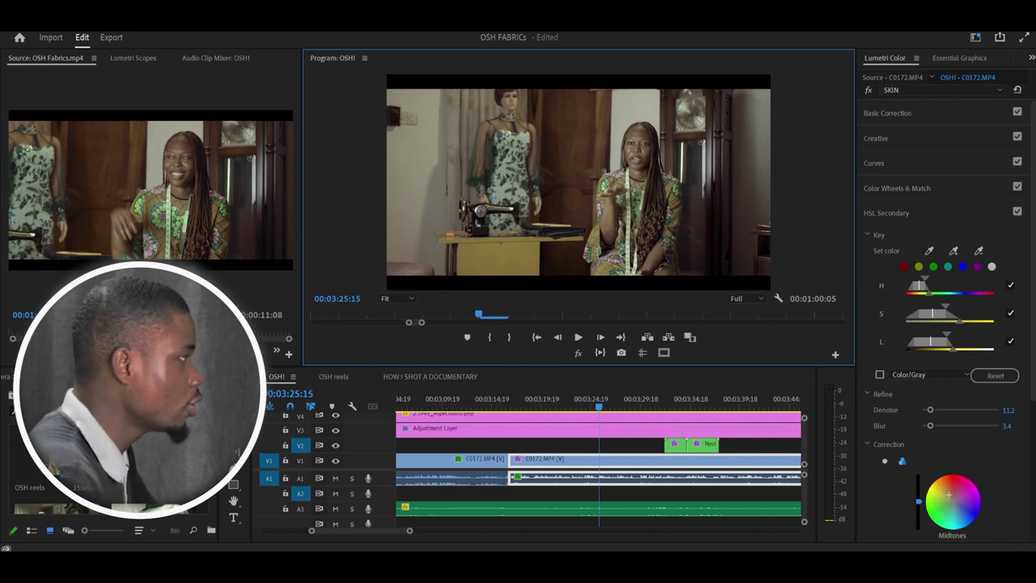
{"action": "left_click", "coordinate": [133, 58]}
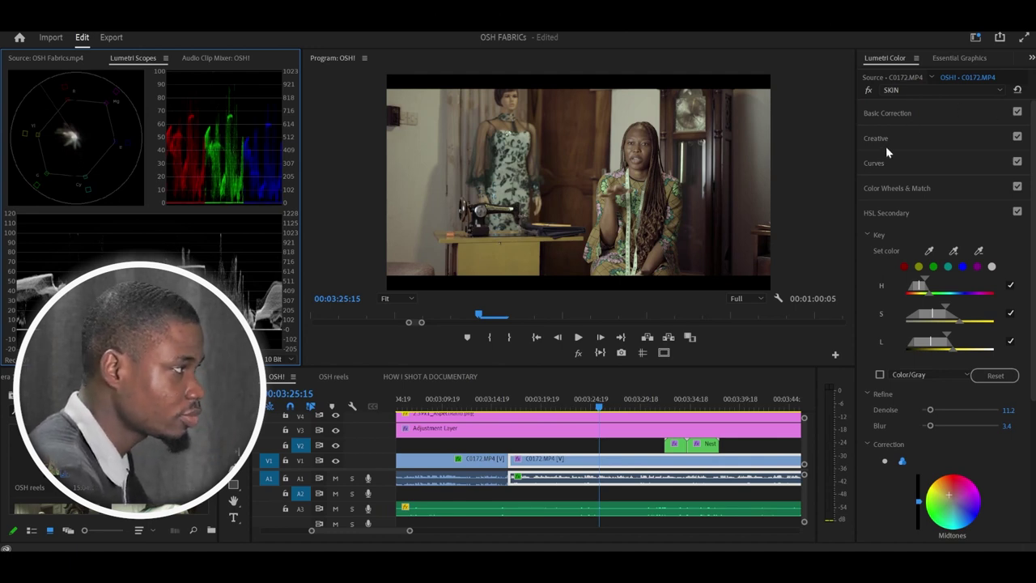
{"action": "left_click", "coordinate": [908, 90]}
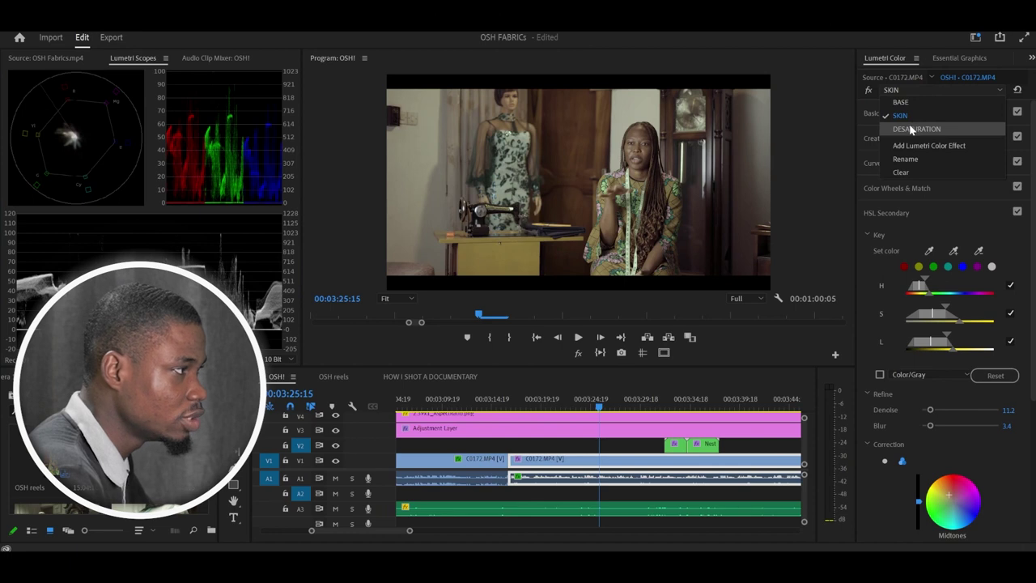
{"action": "left_click", "coordinate": [914, 127]}
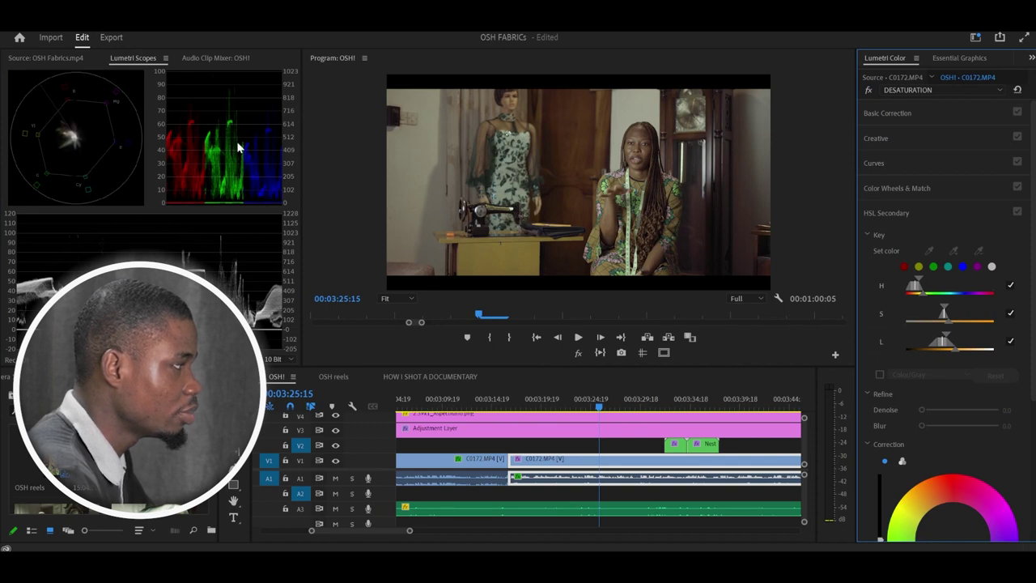
Try the 8630, 8620 and 8940 - Rec709 creative looks, settling on 8940 - Rec709.
{"action": "left_click", "coordinate": [915, 137]}
{"action": "left_click", "coordinate": [926, 156]}
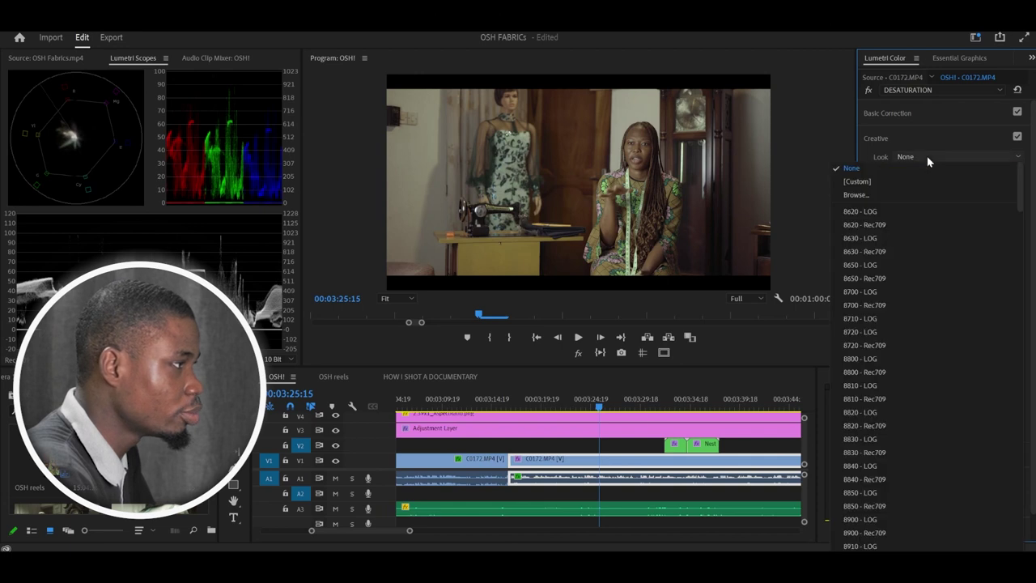
{"action": "left_click", "coordinate": [885, 250]}
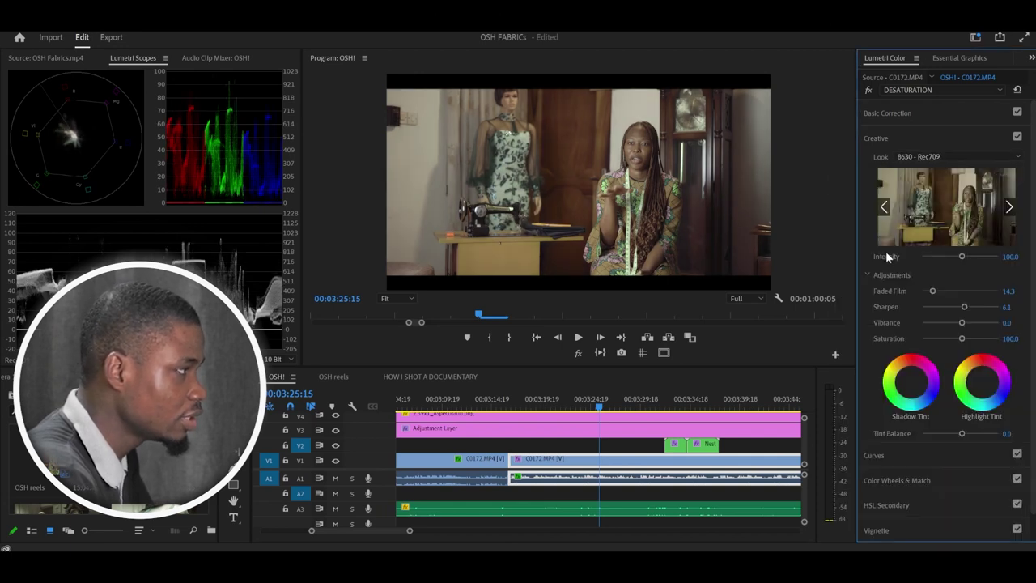
{"action": "left_click", "coordinate": [917, 157]}
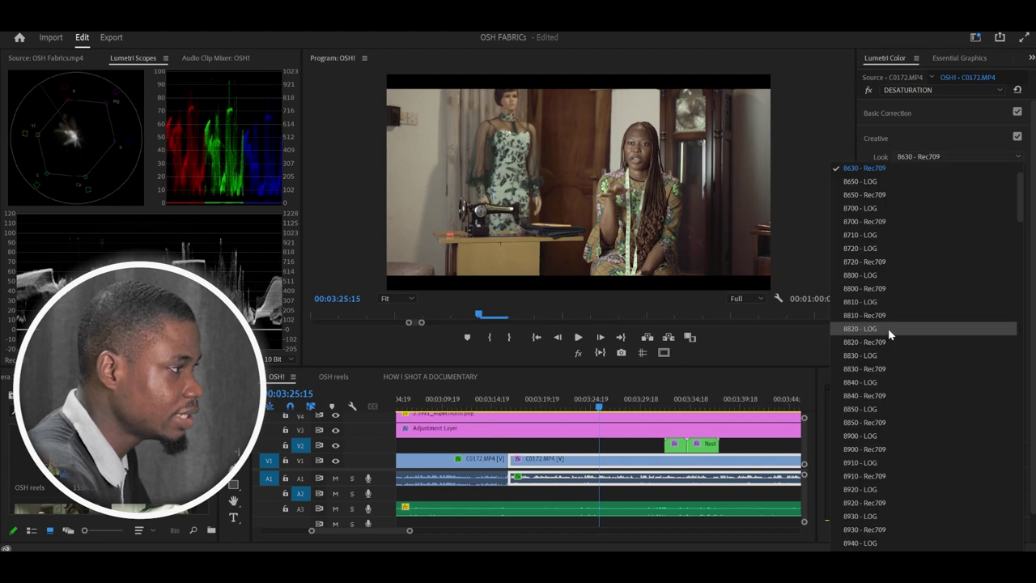
{"action": "left_click", "coordinate": [880, 339]}
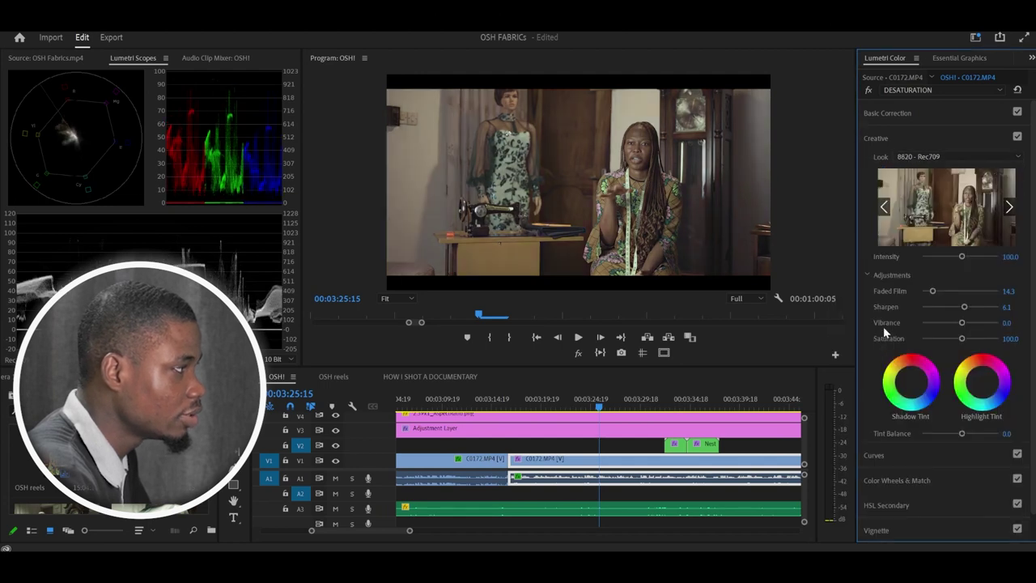
{"action": "left_click", "coordinate": [951, 157]}
{"action": "left_click", "coordinate": [888, 381]}
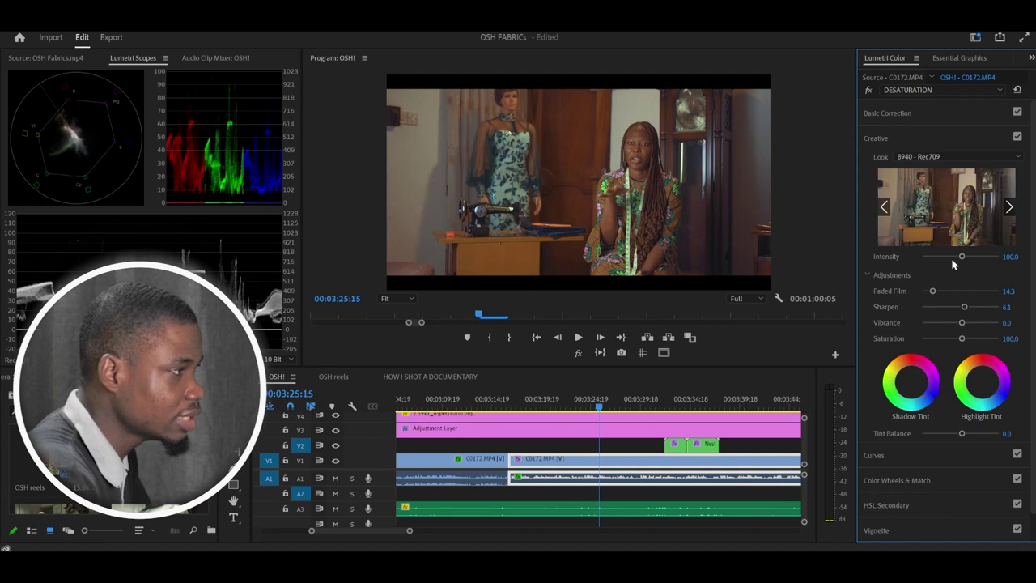
Lower the look's Intensity to 45.7 and toggle Creative off and on to compare.
{"action": "left_click_drag", "start_coordinate": [961, 259], "coordinate": [940, 263]}
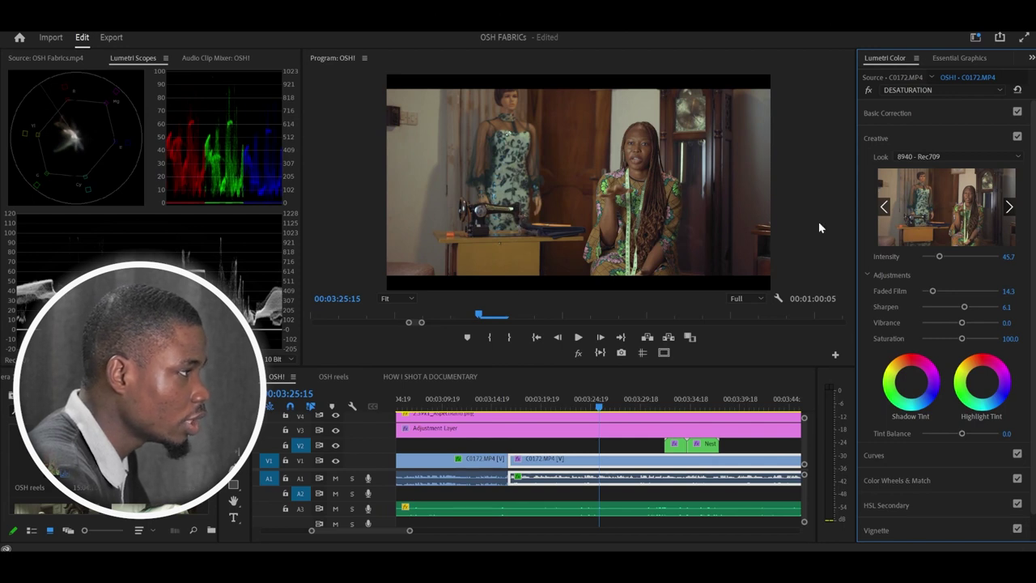
{"action": "left_click", "coordinate": [1017, 136]}
{"action": "left_click", "coordinate": [1017, 136]}
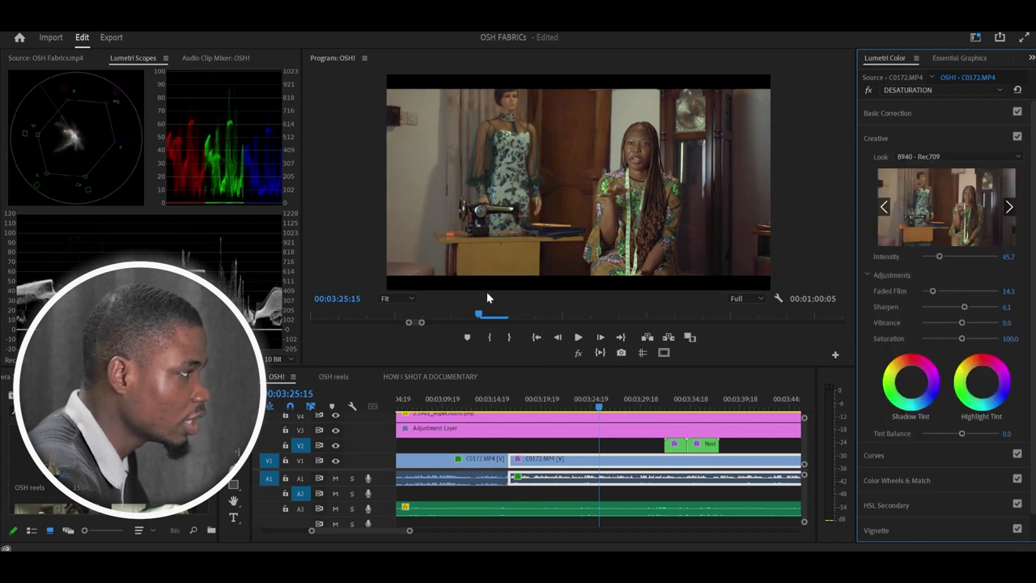
View the frame at 100% and toggle the 8940 - Rec709 look repeatedly to compare.
{"action": "left_click", "coordinate": [411, 299]}
{"action": "left_click", "coordinate": [405, 380]}
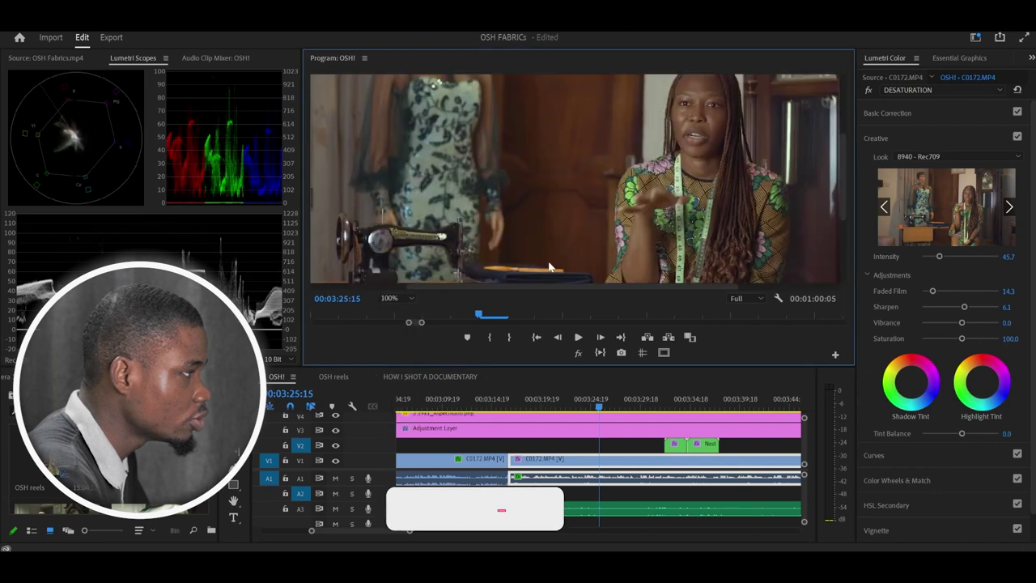
{"action": "left_click_drag", "start_coordinate": [845, 166], "coordinate": [846, 139]}
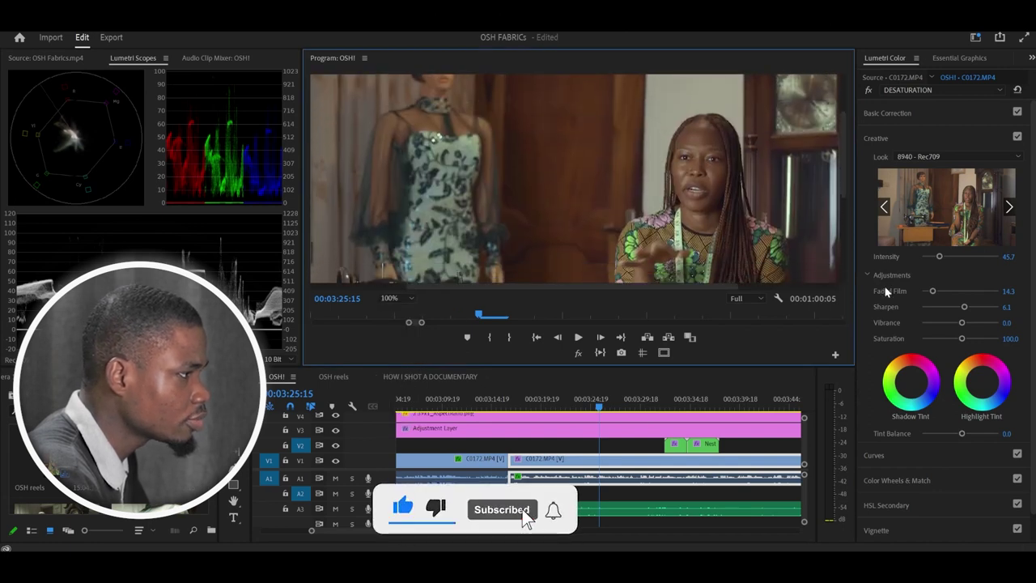
{"action": "left_click", "coordinate": [1017, 138]}
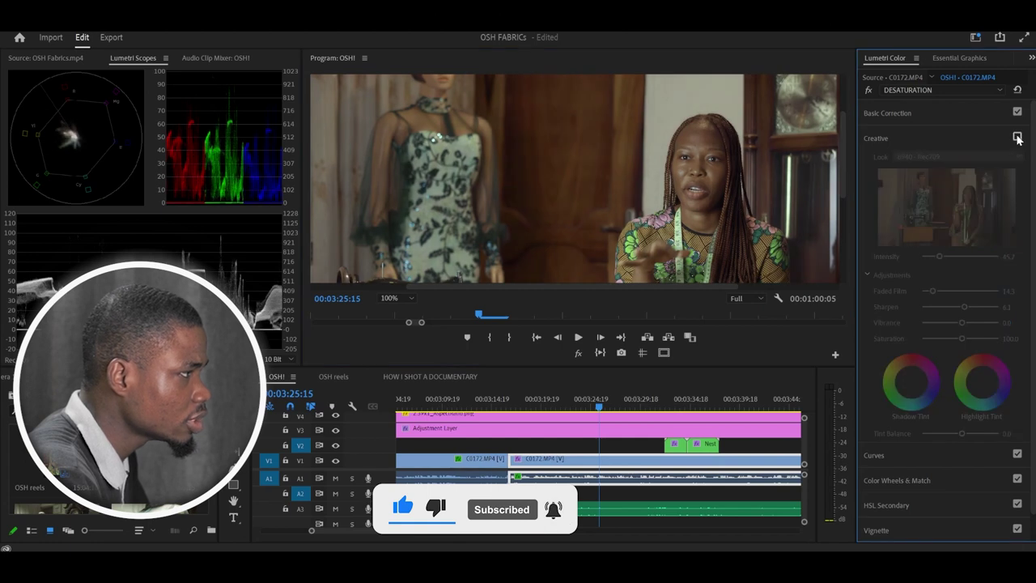
{"action": "left_click", "coordinate": [1017, 138]}
{"action": "left_click", "coordinate": [1017, 138]}
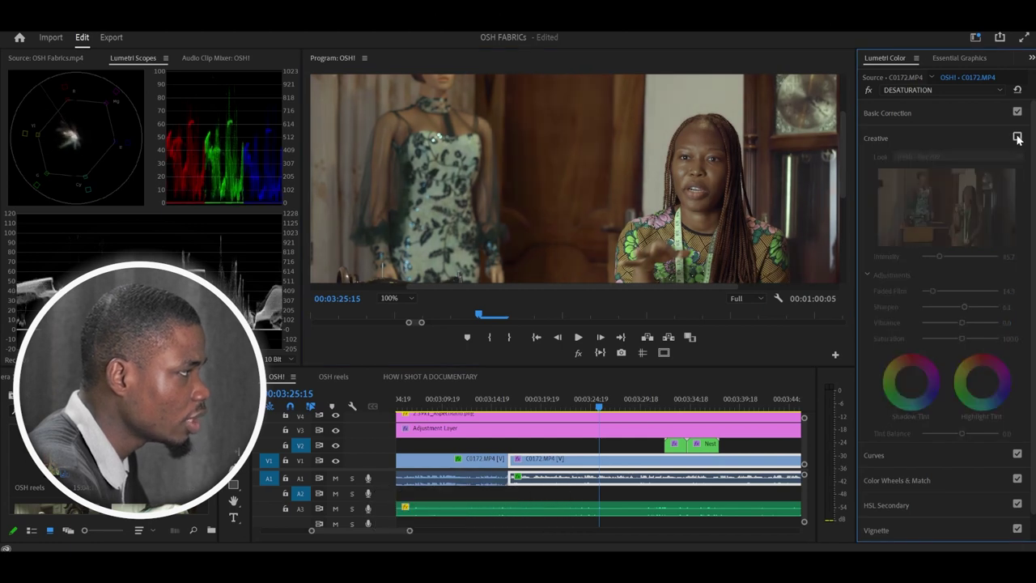
{"action": "left_click", "coordinate": [1018, 137]}
{"action": "left_click", "coordinate": [1018, 137]}
{"action": "left_click", "coordinate": [1017, 137]}
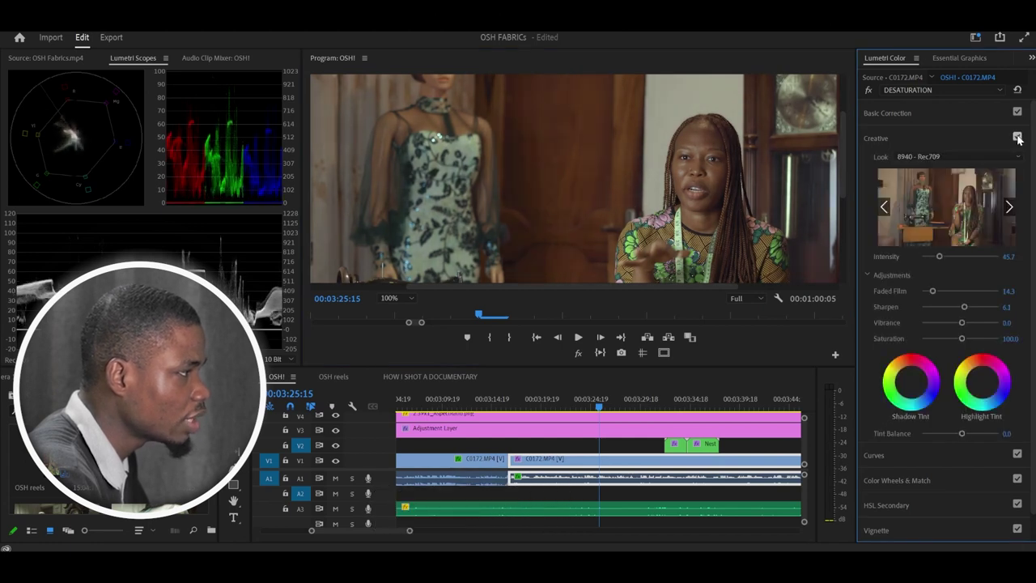
Return the monitor to Fit and set the Creative Look to None, collapsing Creative.
{"action": "left_click", "coordinate": [400, 298]}
{"action": "left_click", "coordinate": [408, 311]}
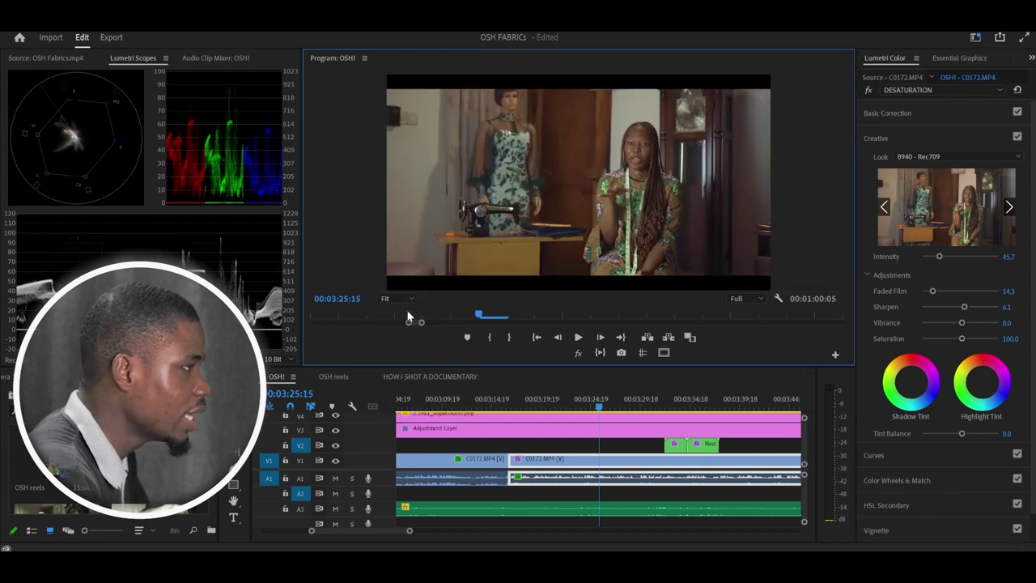
{"action": "left_click", "coordinate": [964, 158]}
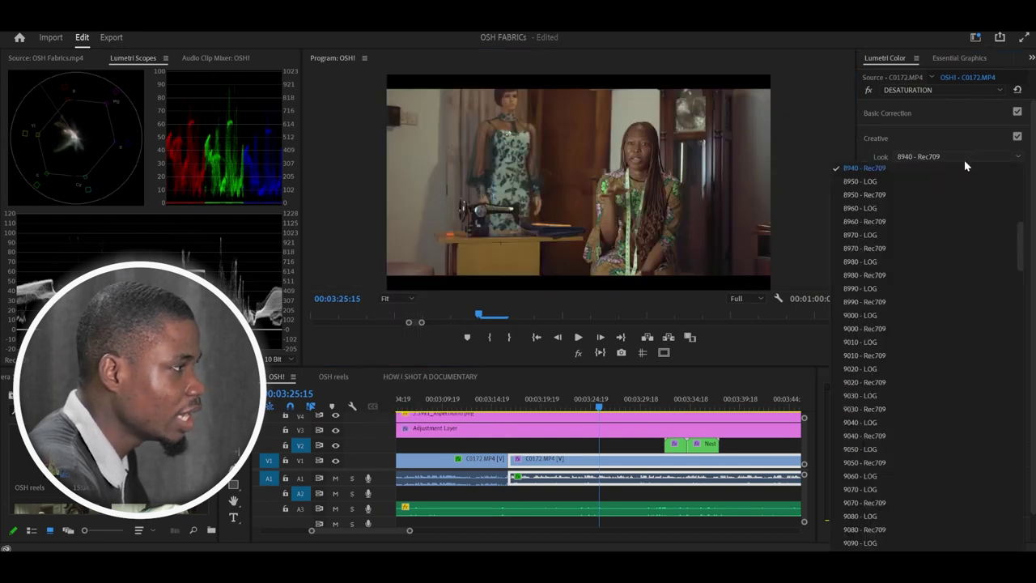
{"action": "left_click", "coordinate": [862, 170]}
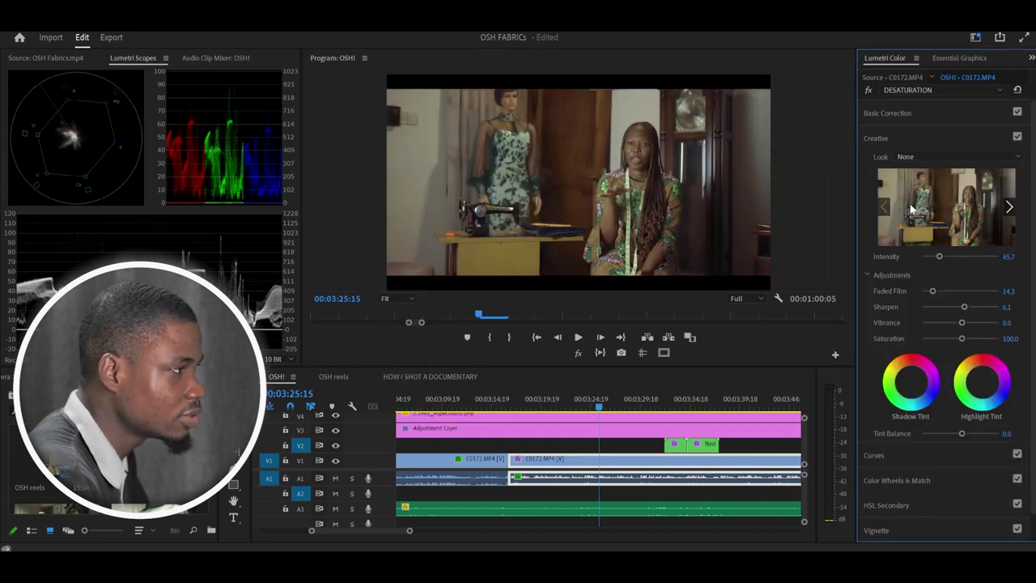
{"action": "left_click", "coordinate": [932, 139]}
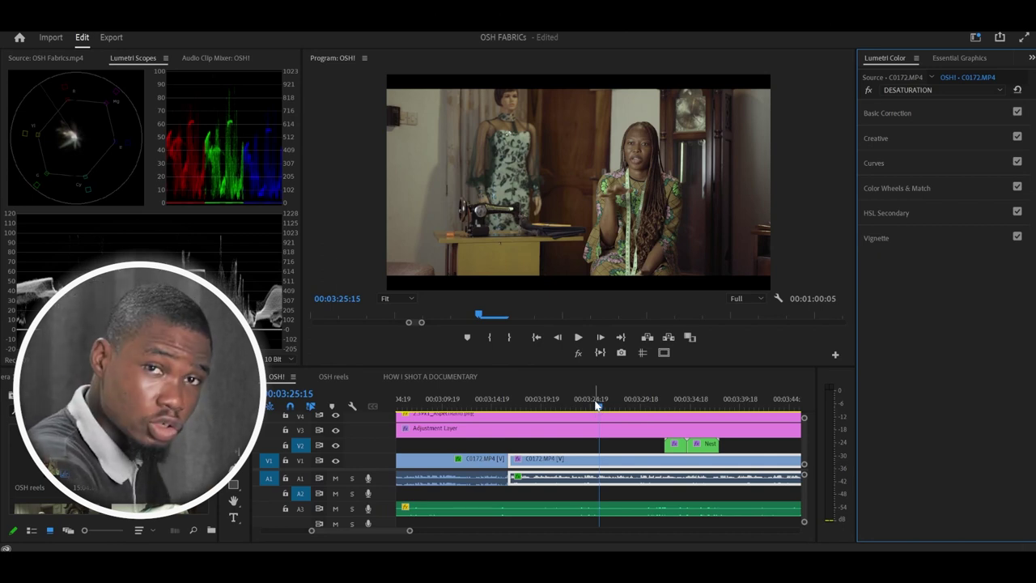
Zoom the timeline out with the minus key to show the full sequence of clips.
{"action": "key", "text": "minus"}
{"action": "key", "text": "minus"}
{"action": "key", "text": "minus"}
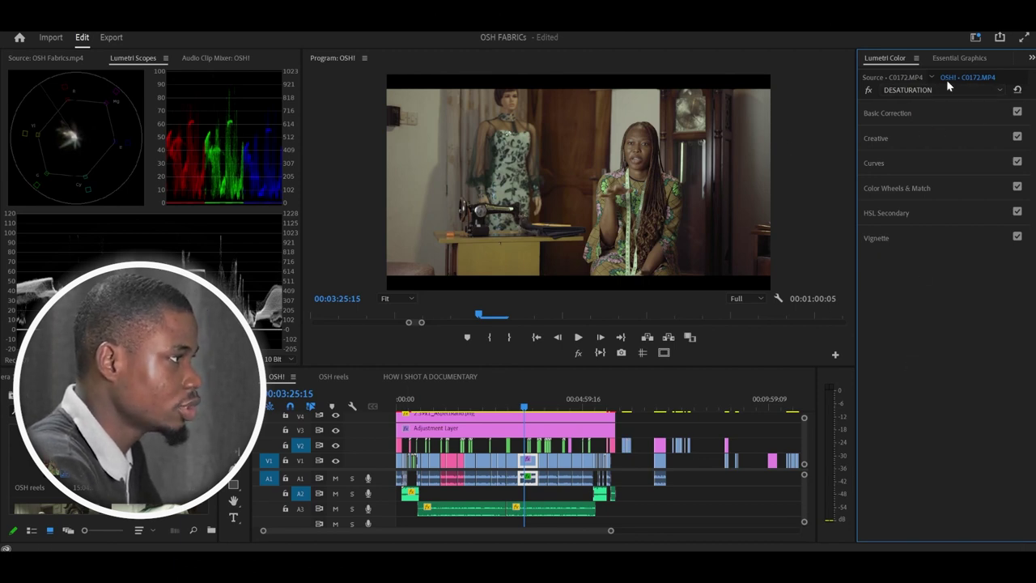
Switch to the SKIN layer, then the BASE layer, to check their grades.
{"action": "left_click", "coordinate": [885, 92]}
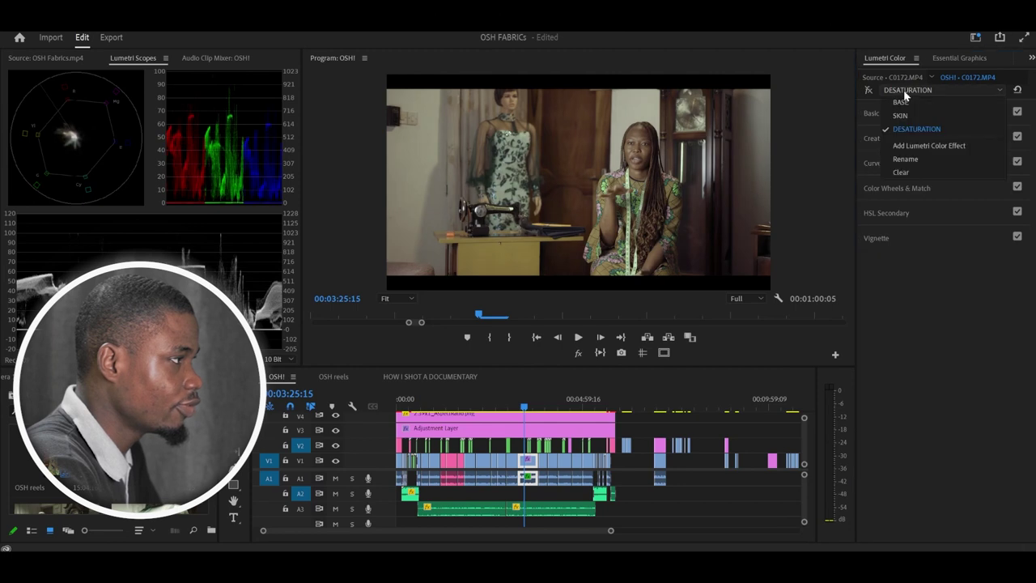
{"action": "left_click", "coordinate": [897, 116]}
{"action": "left_click", "coordinate": [886, 91]}
{"action": "left_click", "coordinate": [898, 103]}
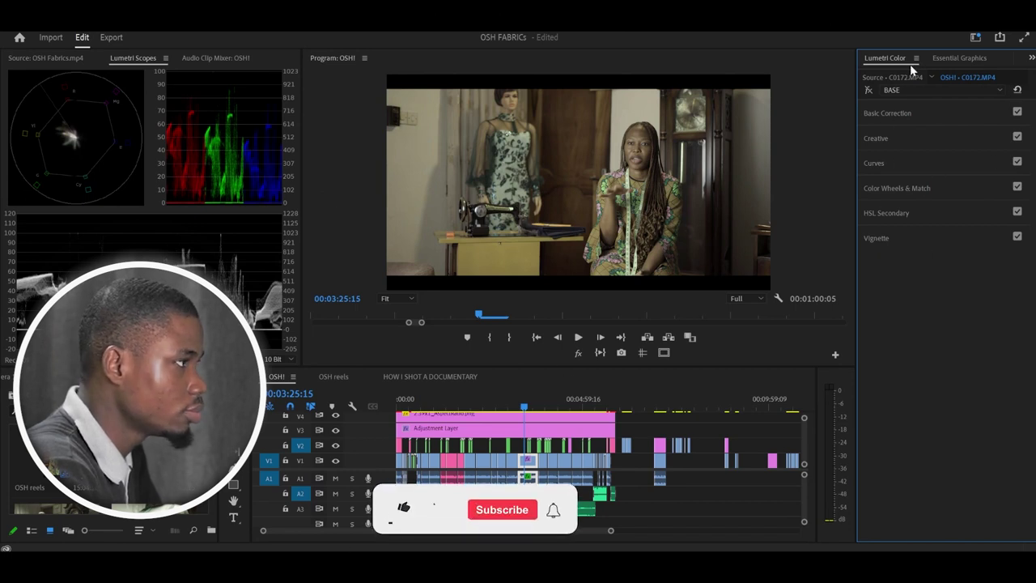
Add a fourth default Lumetri Color effect and zoom the timeline back in.
{"action": "left_click", "coordinate": [920, 91]}
{"action": "left_click", "coordinate": [913, 146]}
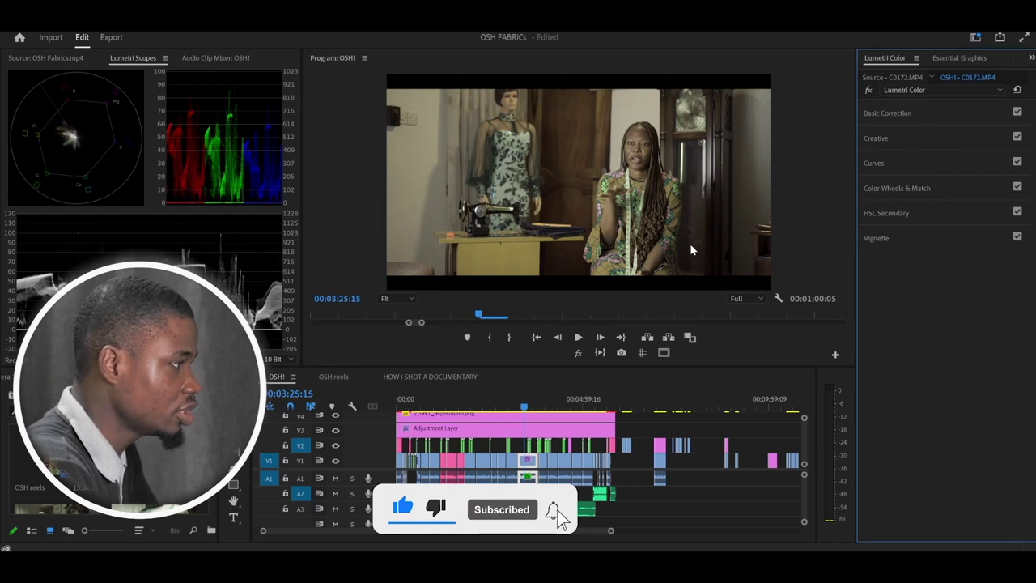
{"action": "key", "text": "equal"}
{"action": "key", "text": "equal"}
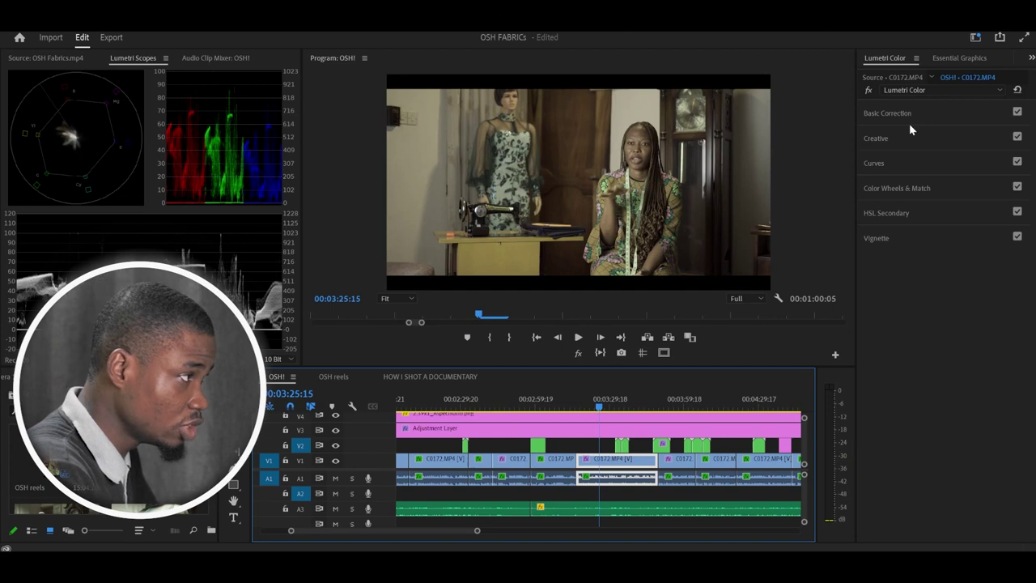
Apply the 8810 - Rec709 creative look at full intensity to the new Lumetri Color layer.
{"action": "left_click", "coordinate": [891, 137]}
{"action": "left_click", "coordinate": [920, 157]}
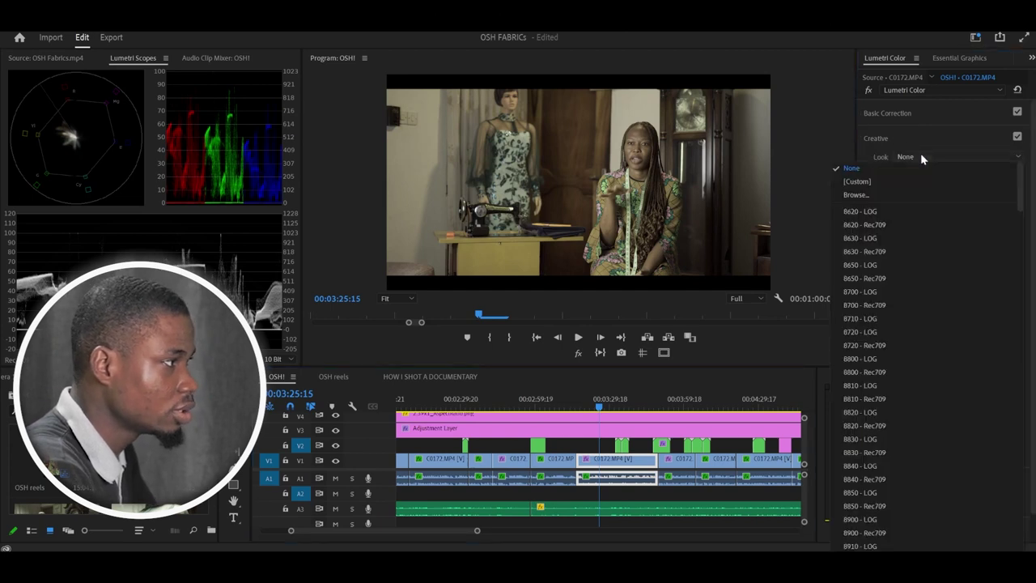
{"action": "key", "text": "Escape"}
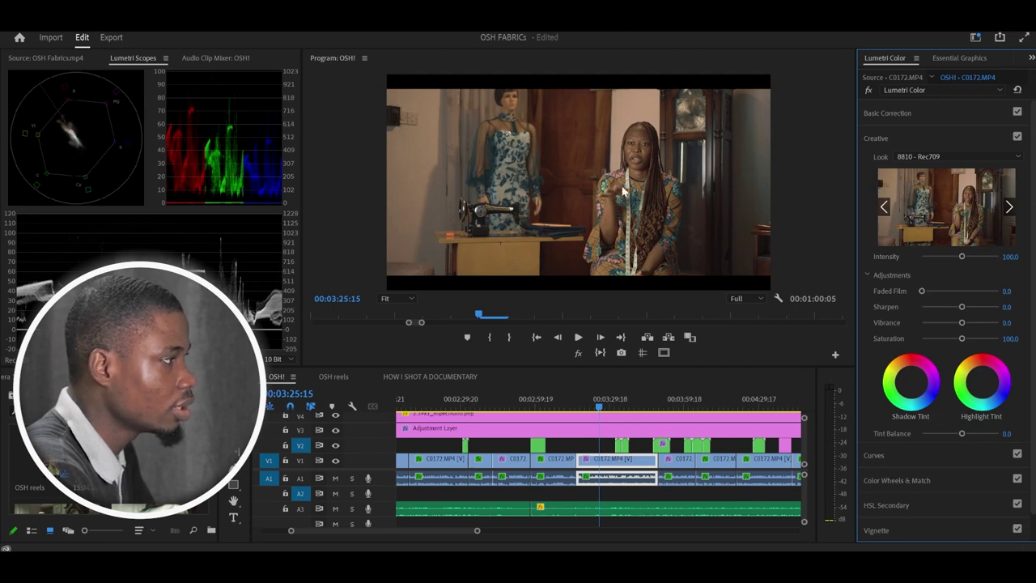
View the frame at 100% in the Program monitor and step back a few frames.
{"action": "key", "text": "Left"}
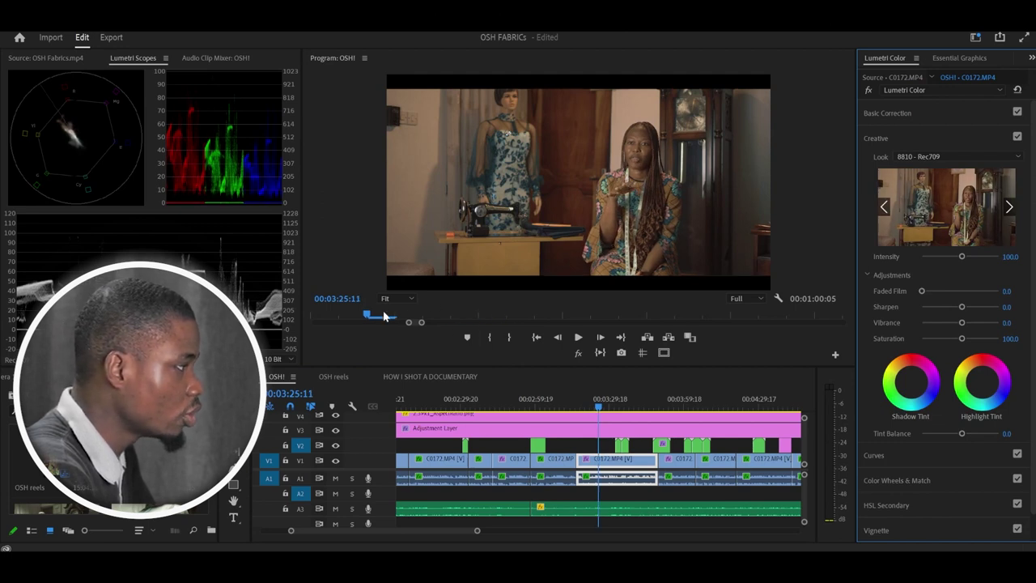
{"action": "left_click", "coordinate": [385, 298]}
{"action": "left_click", "coordinate": [397, 371]}
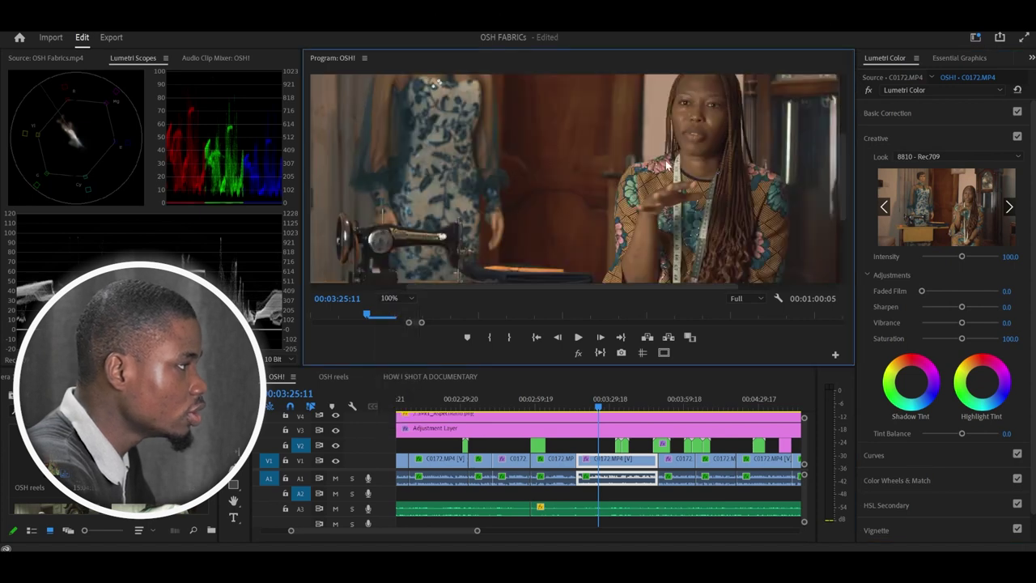
{"action": "key", "text": "Left"}
{"action": "key", "text": "Left"}
{"action": "key", "text": "Left"}
{"action": "key", "text": "Left"}
{"action": "key", "text": "Left"}
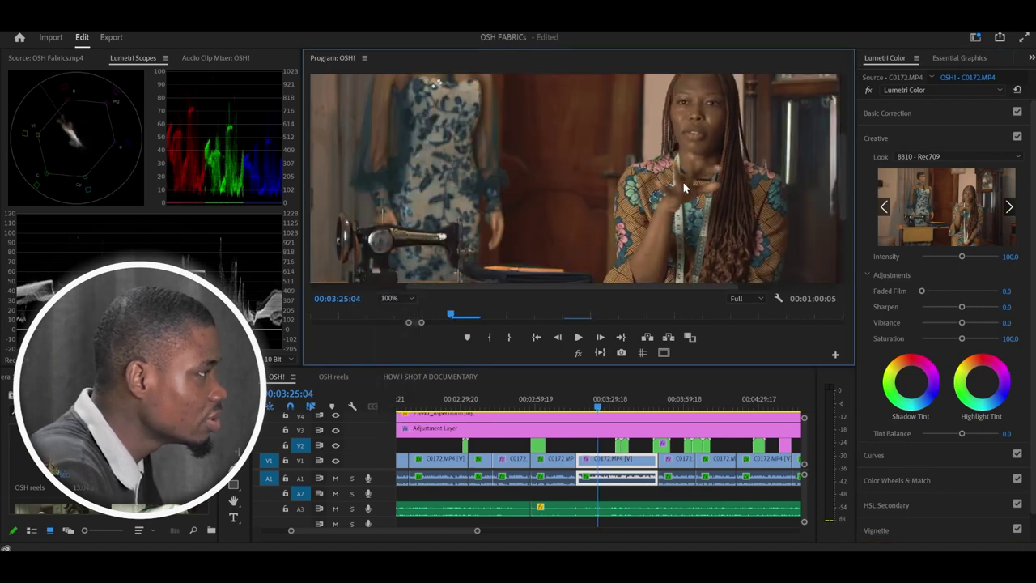
{"action": "left_click_drag", "start_coordinate": [844, 166], "coordinate": [837, 143]}
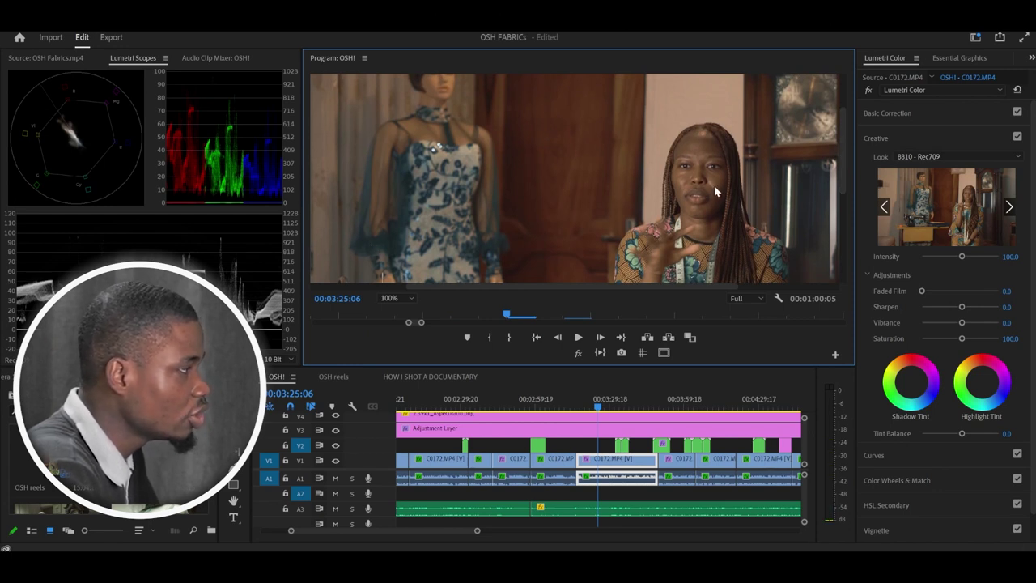
Toggle the effect and cycle through BASE, SKIN, DESATURATION and Lumetri Color layers to compare.
{"action": "left_click", "coordinate": [868, 91]}
{"action": "left_click", "coordinate": [903, 90]}
{"action": "left_click", "coordinate": [896, 91]}
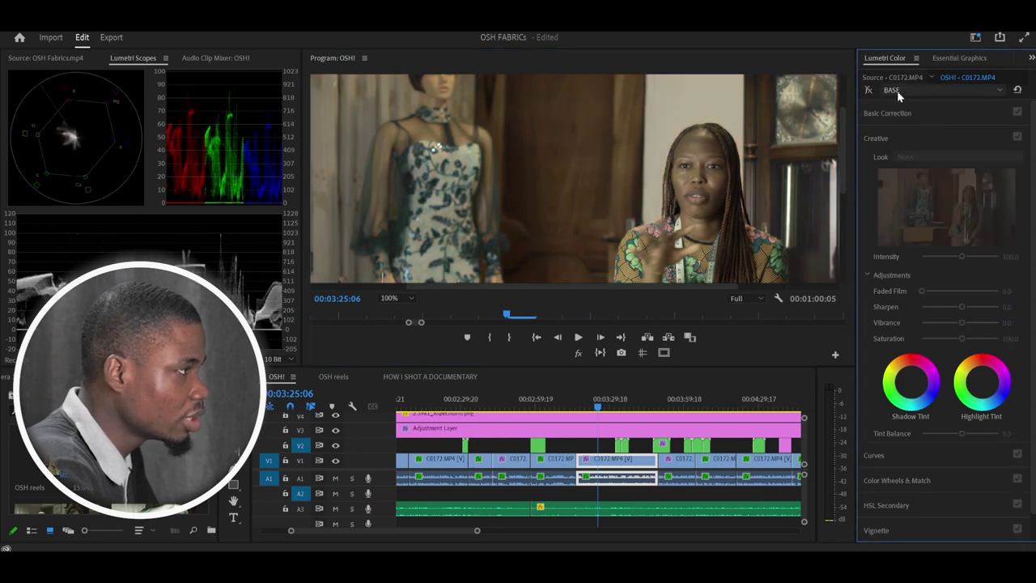
{"action": "left_click", "coordinate": [883, 89]}
{"action": "left_click", "coordinate": [893, 93]}
{"action": "left_click", "coordinate": [892, 93]}
{"action": "left_click", "coordinate": [869, 91]}
{"action": "left_click", "coordinate": [904, 89]}
{"action": "left_click", "coordinate": [874, 100]}
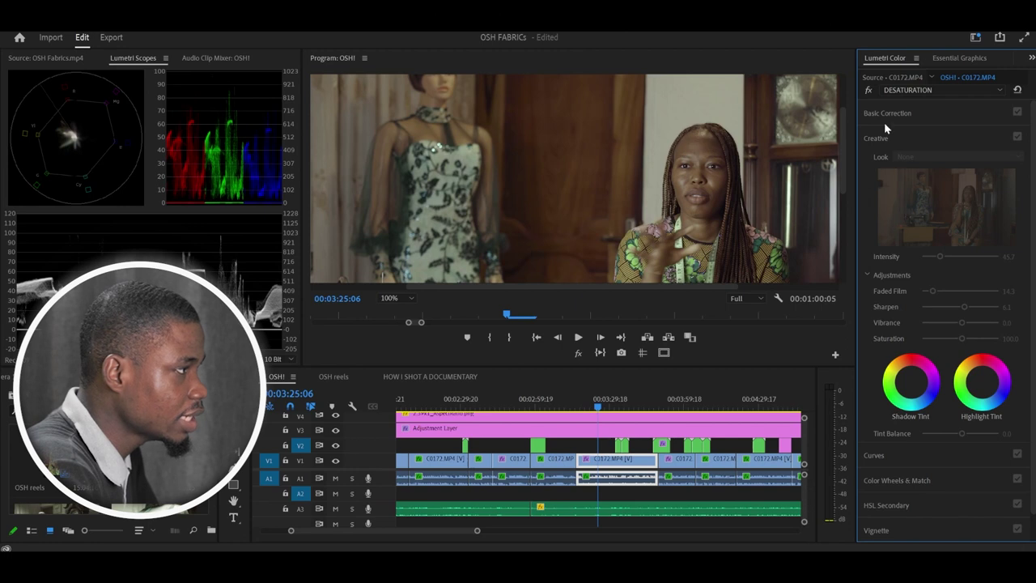
{"action": "left_click", "coordinate": [908, 89]}
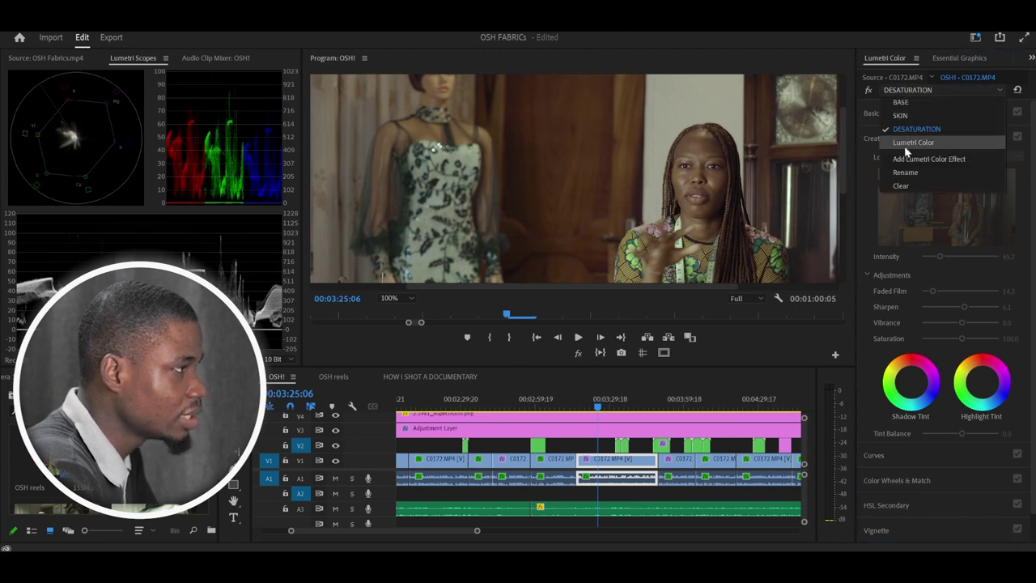
{"action": "left_click", "coordinate": [902, 141]}
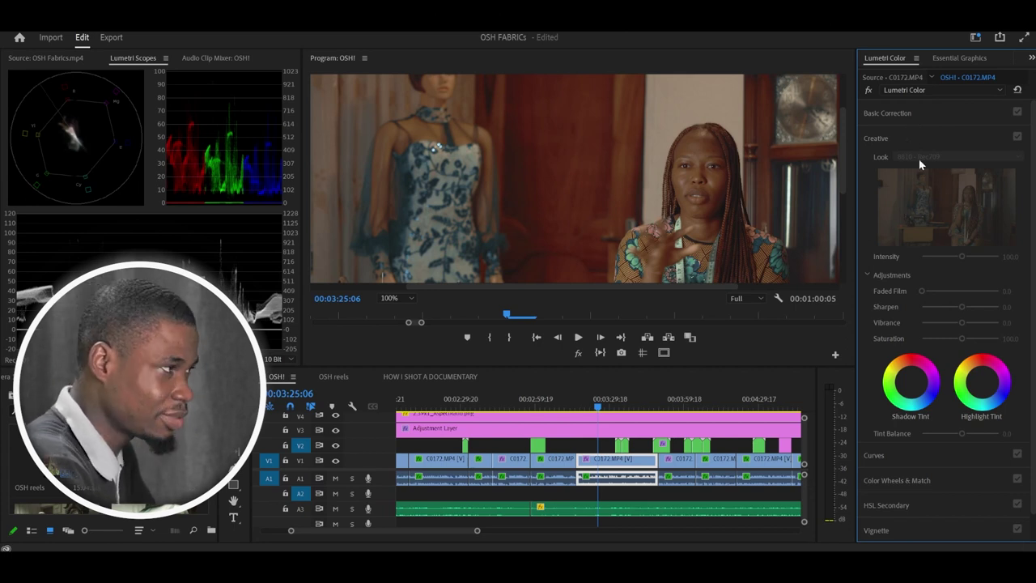
Lower the Lumetri Color layer's 8810 - Rec709 Intensity to 50.4 and fit the monitor.
{"action": "left_click", "coordinate": [923, 112]}
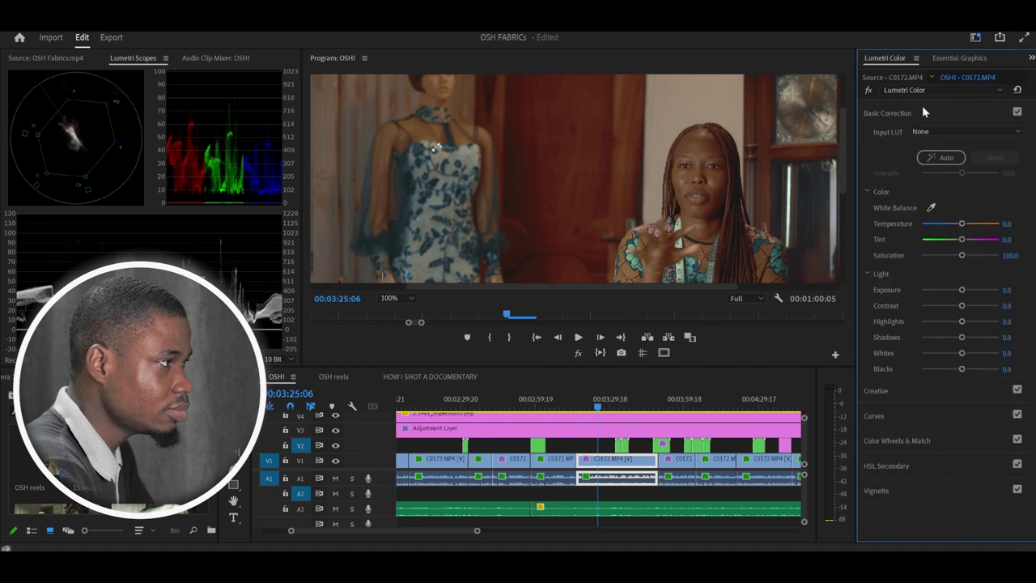
{"action": "left_click", "coordinate": [909, 391]}
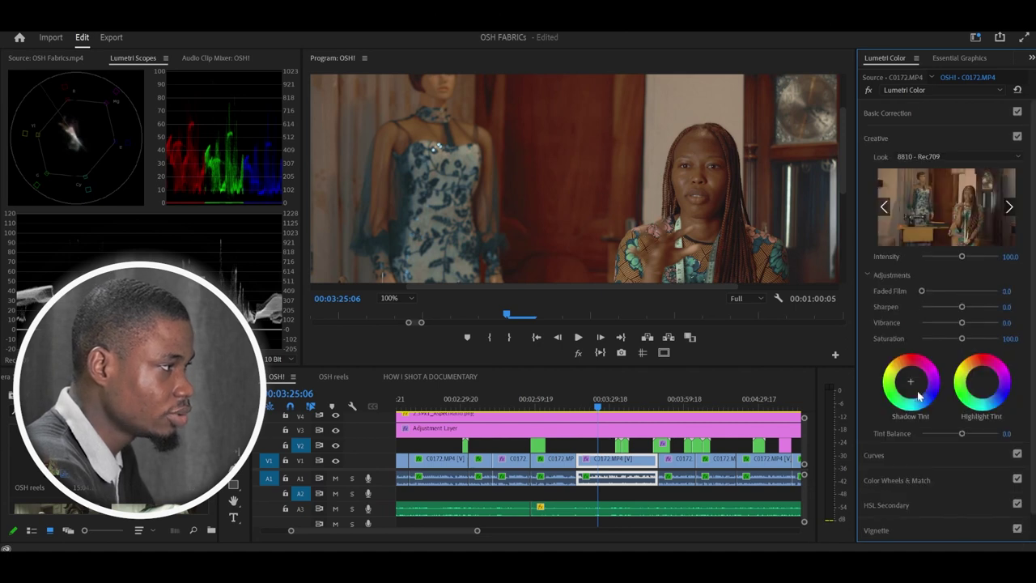
{"action": "left_click_drag", "start_coordinate": [949, 258], "coordinate": [937, 258]}
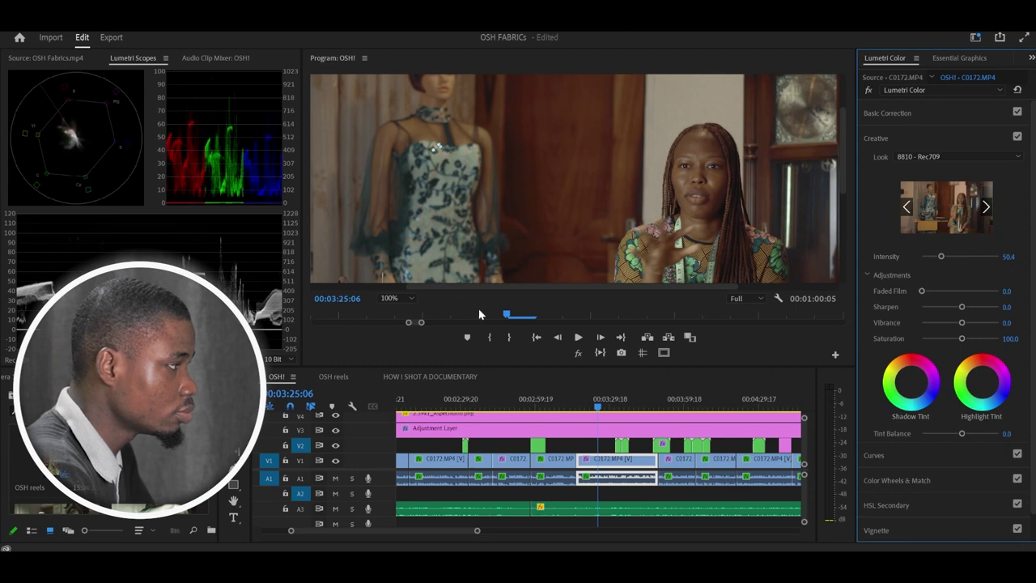
{"action": "left_click", "coordinate": [399, 298]}
{"action": "left_click", "coordinate": [407, 305]}
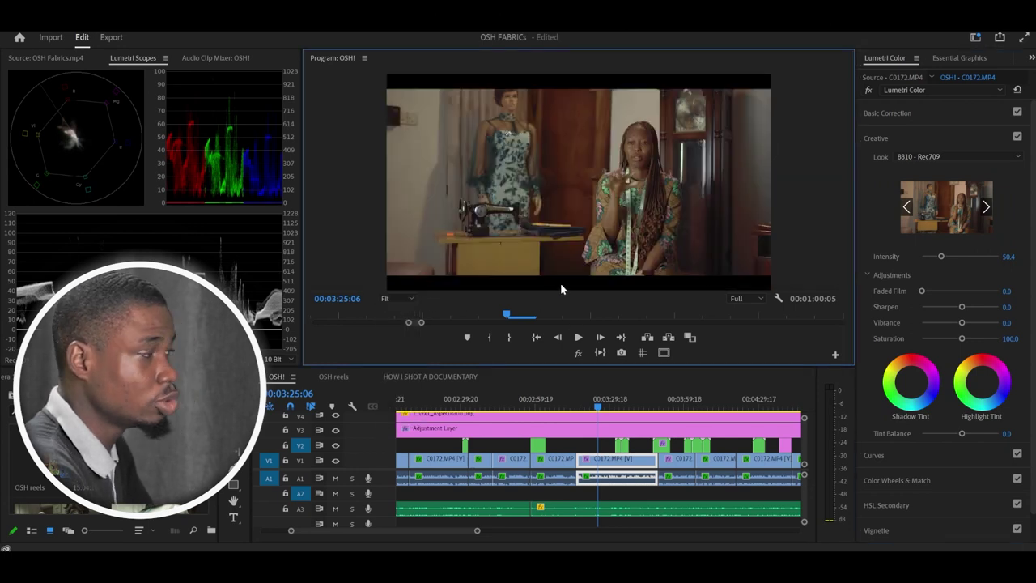